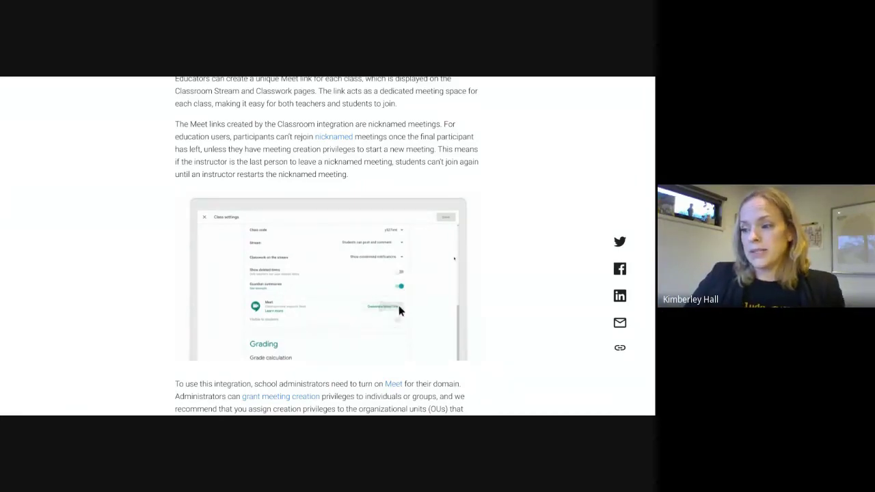
{"action": "scroll", "coordinate": [414, 246], "scroll_direction": "down", "scroll_amount": 1}
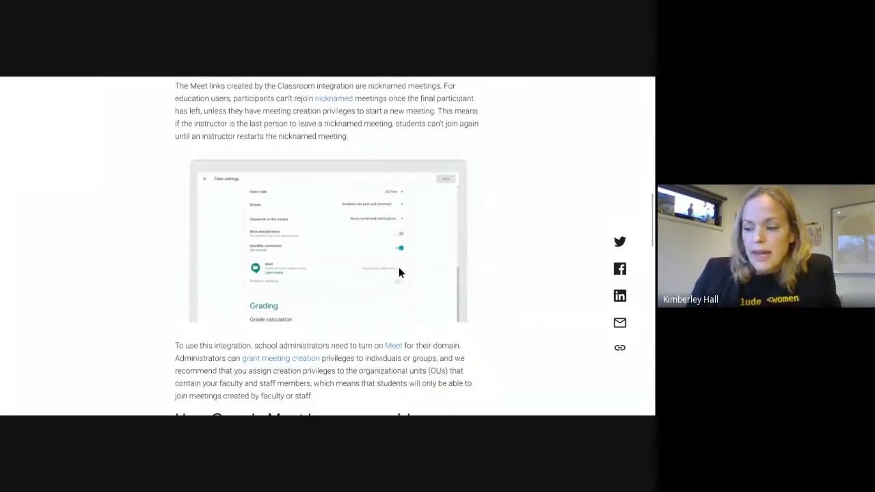
{"action": "scroll", "coordinate": [414, 246], "scroll_direction": "up", "scroll_amount": 1}
{"action": "scroll", "coordinate": [327, 259], "scroll_direction": "up", "scroll_amount": 1}
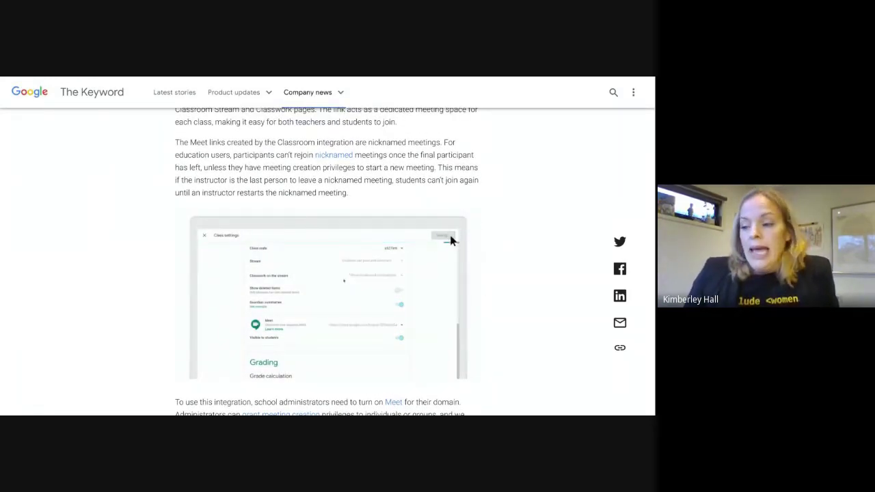
{"action": "scroll", "coordinate": [327, 246], "scroll_direction": "down", "scroll_amount": 1}
{"action": "scroll", "coordinate": [327, 246], "scroll_direction": "down", "scroll_amount": 1}
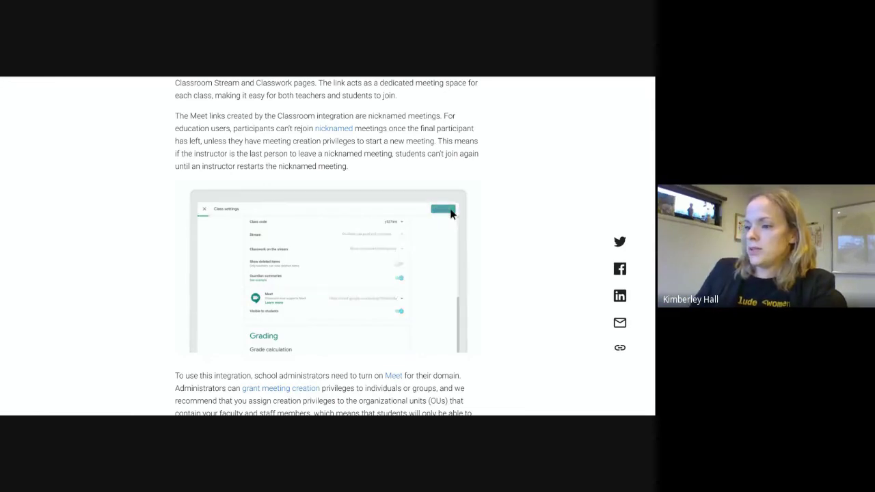
Step: Set up a Google Meet meeting with the nickname dltvwebinar in a new browser tab and toggle the camera in its preview
{"action": "key", "text": "ctrl+t"}
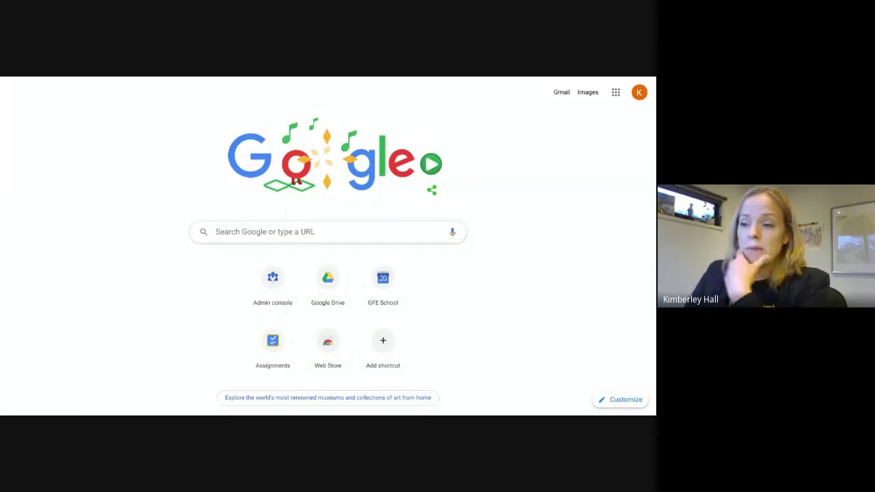
{"action": "key", "text": "Return"}
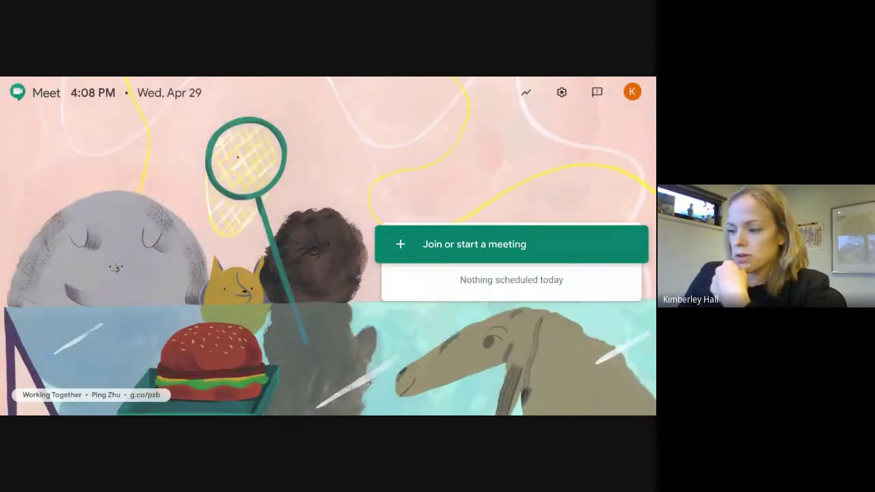
{"action": "left_click", "coordinate": [474, 244]}
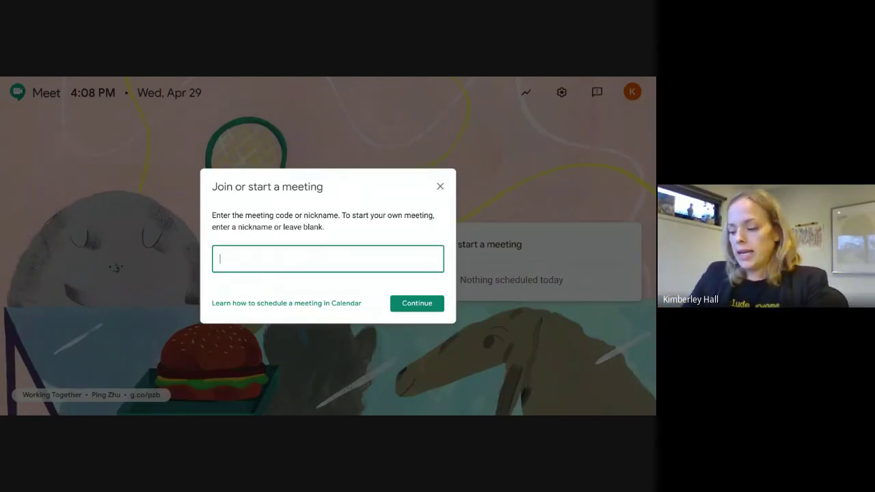
{"action": "type", "text": "dlt"}
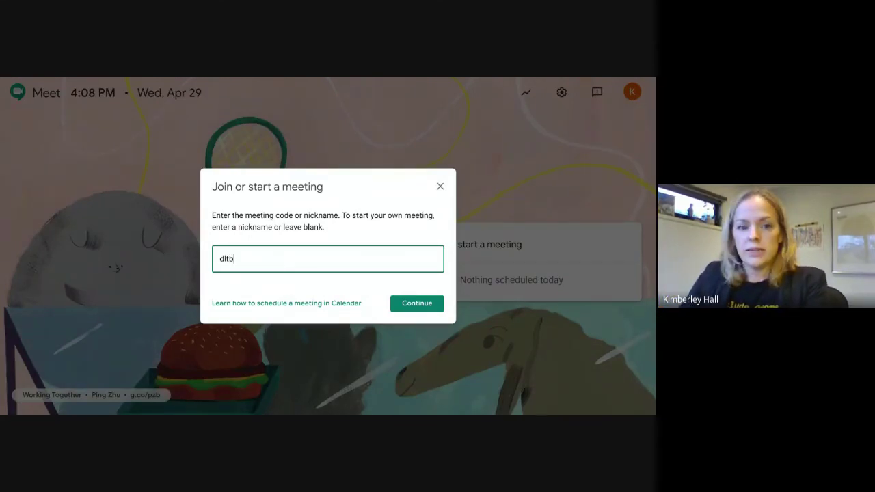
{"action": "type", "text": "vwebinar"}
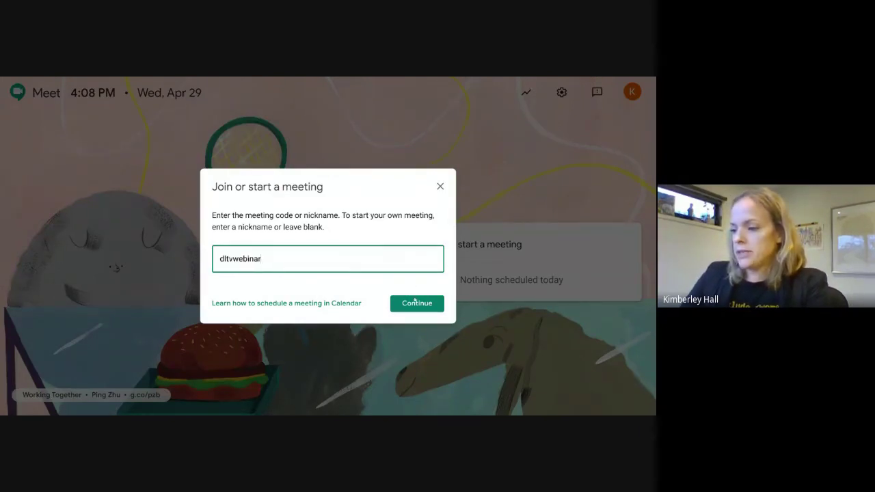
{"action": "left_click", "coordinate": [414, 303]}
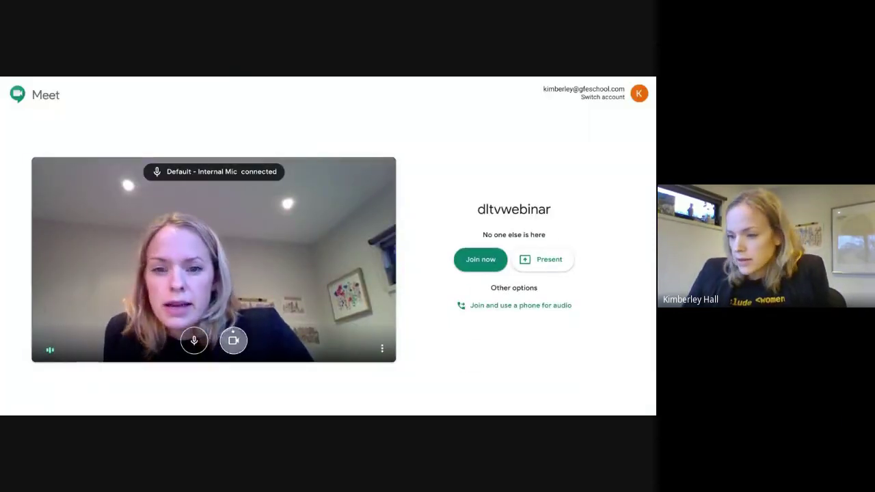
{"action": "left_click", "coordinate": [233, 340]}
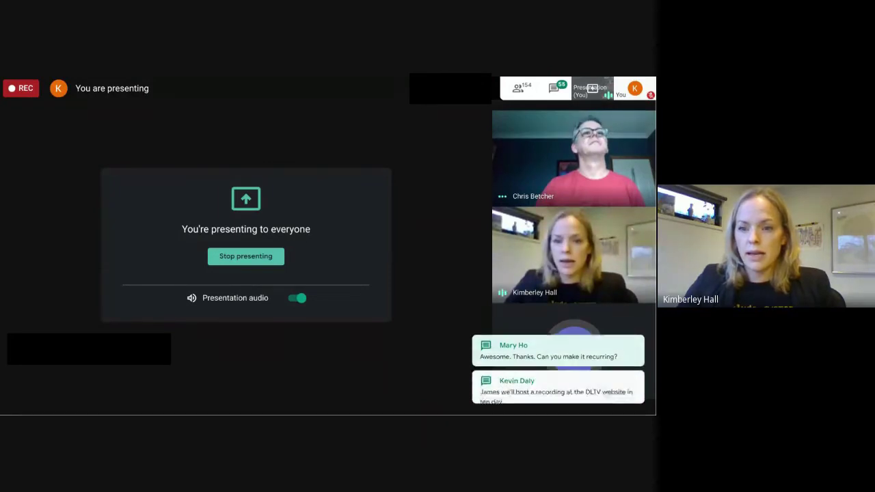
Step: Turn off the presentation audio for the screen being presented to everyone
{"action": "mouse_move", "coordinate": [324, 250]}
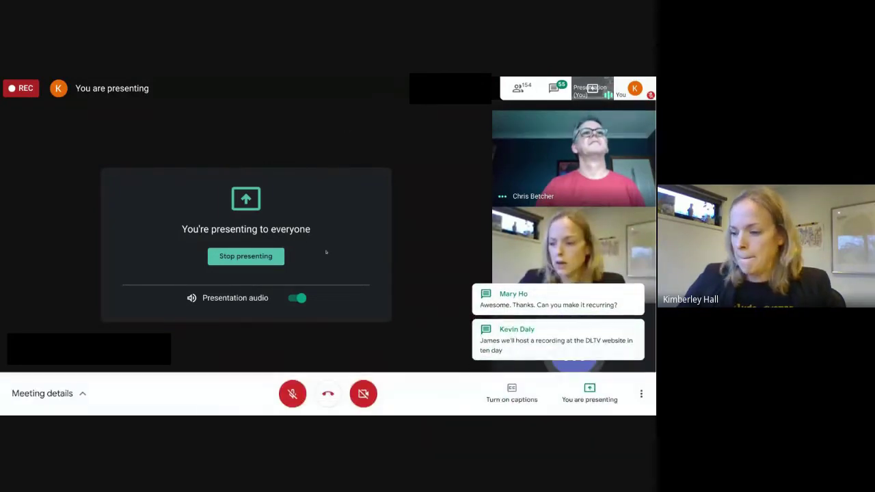
{"action": "left_click", "coordinate": [298, 299]}
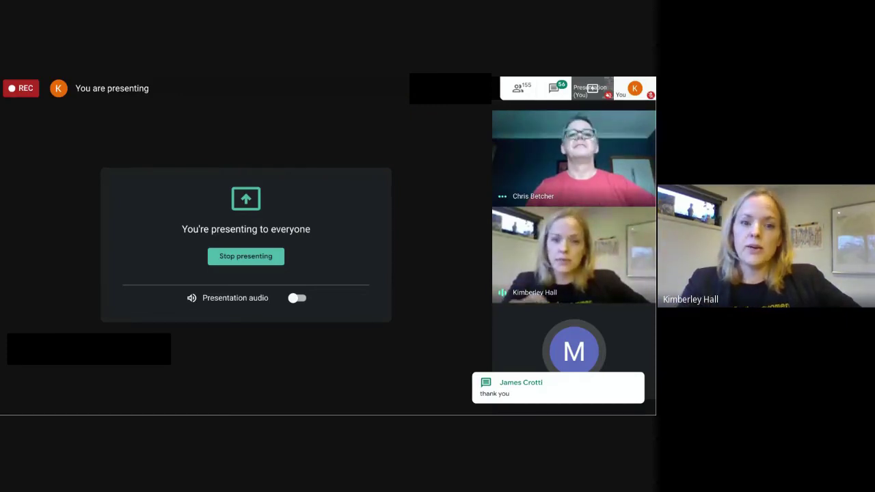
Step: Examine the maximum receive resolution options in the meeting's video settings, then close the settings without choosing a different one
{"action": "mouse_move", "coordinate": [154, 353]}
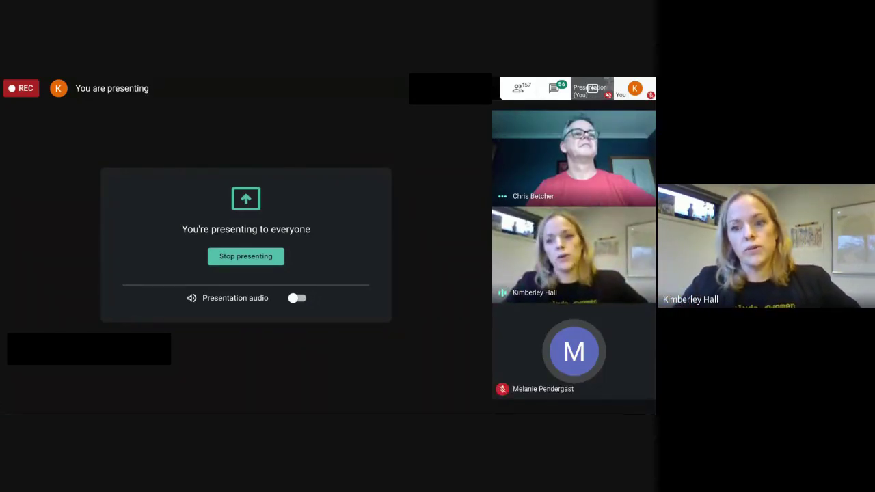
{"action": "mouse_move", "coordinate": [375, 332]}
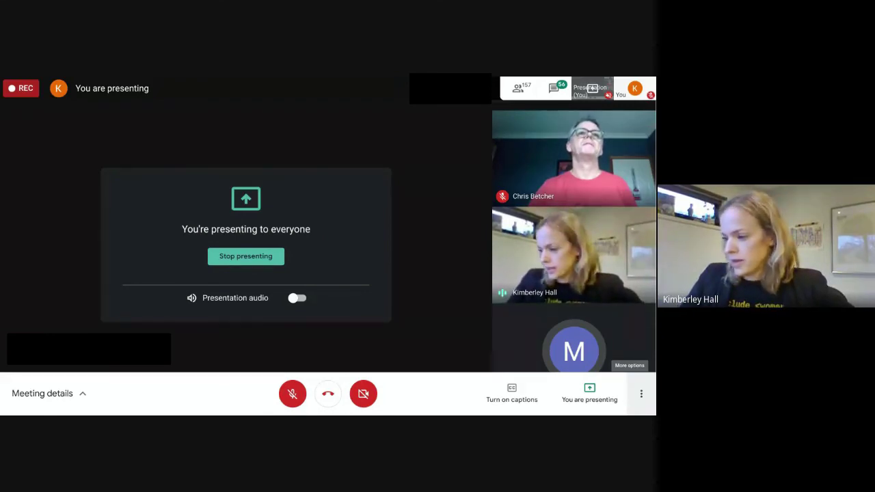
{"action": "left_click", "coordinate": [645, 408]}
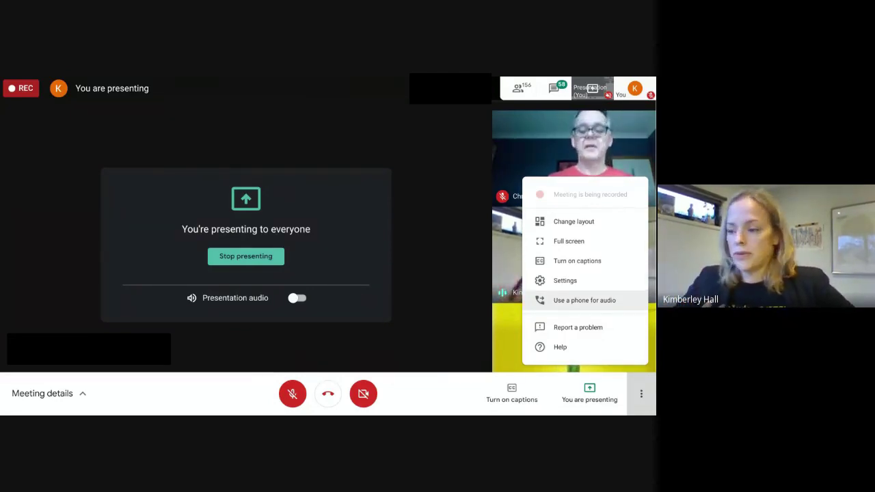
{"action": "left_click", "coordinate": [615, 281]}
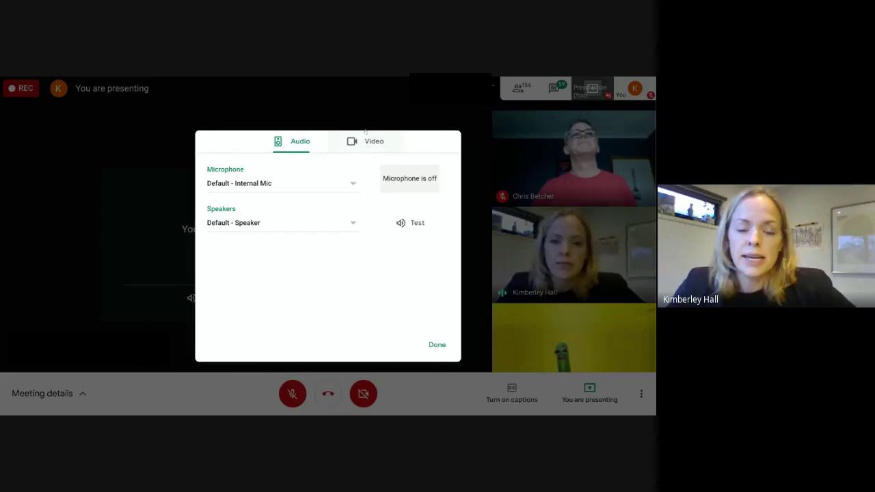
{"action": "left_click", "coordinate": [369, 151]}
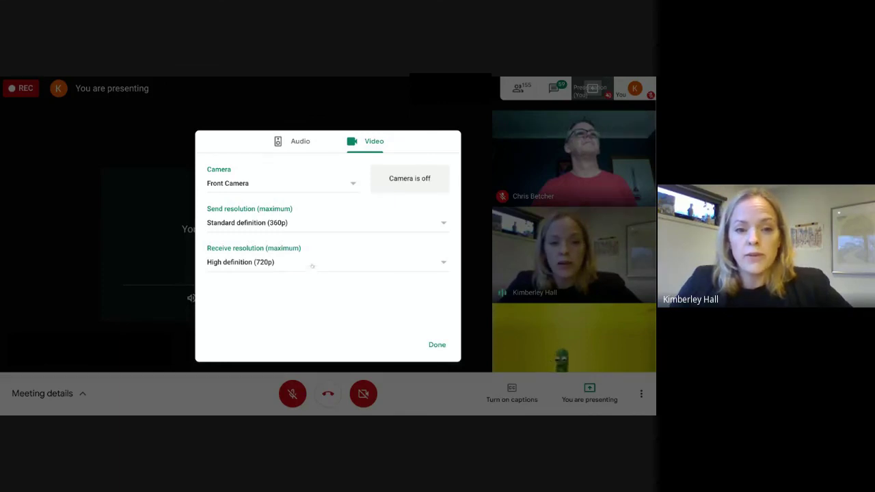
{"action": "left_click", "coordinate": [311, 259]}
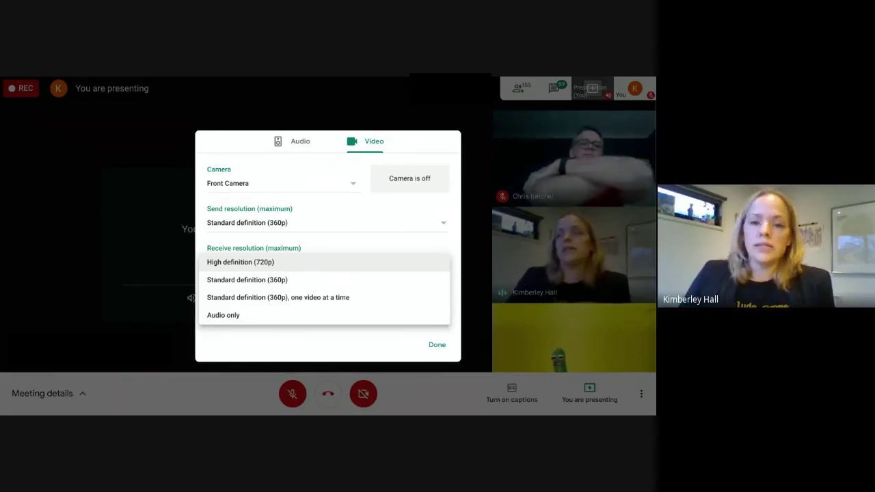
{"action": "left_click", "coordinate": [436, 346]}
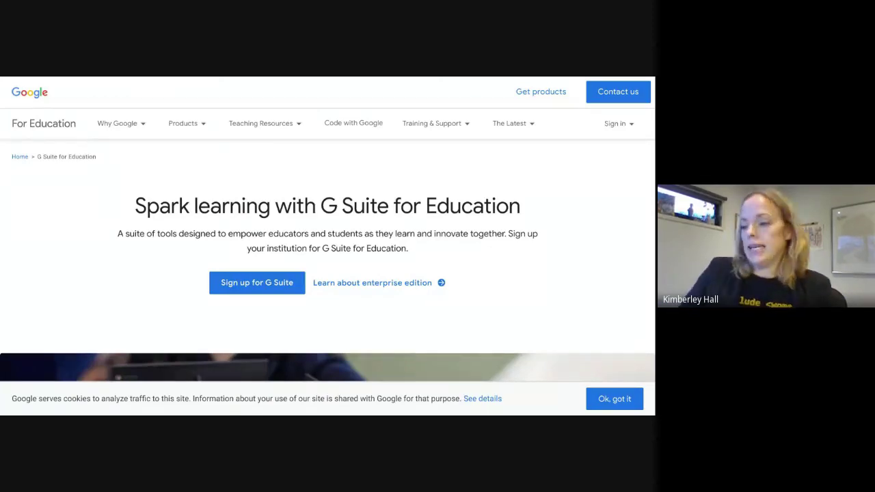
{"action": "scroll", "coordinate": [482, 260], "scroll_direction": "down", "scroll_amount": 8}
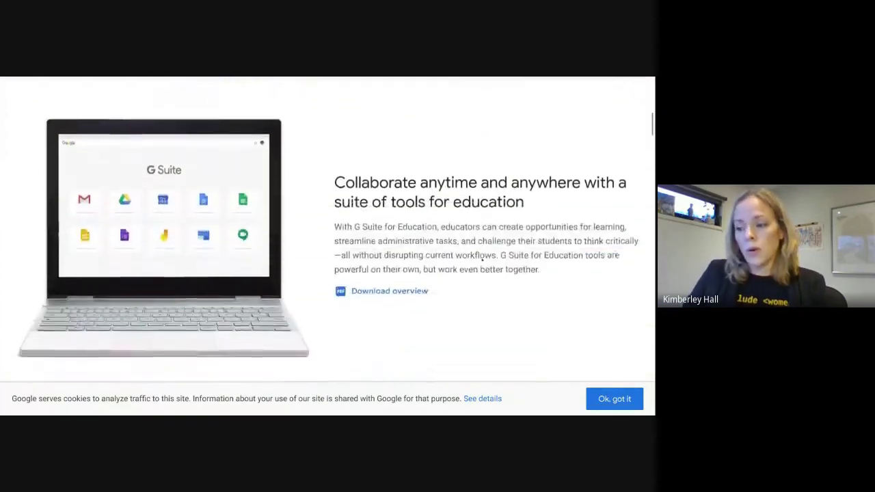
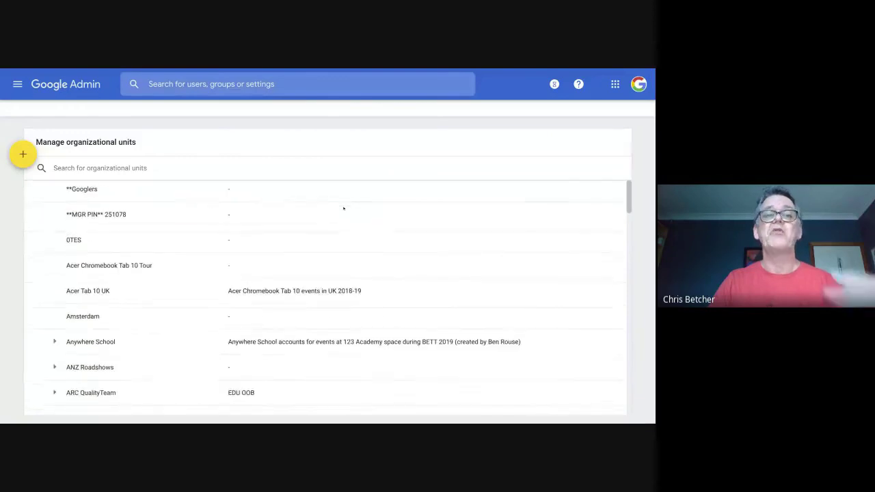
Step: Expand the Australia - GfE Team organizational unit and its School sub-unit to view the units inside
{"action": "scroll", "coordinate": [278, 234], "scroll_direction": "down", "scroll_amount": 3}
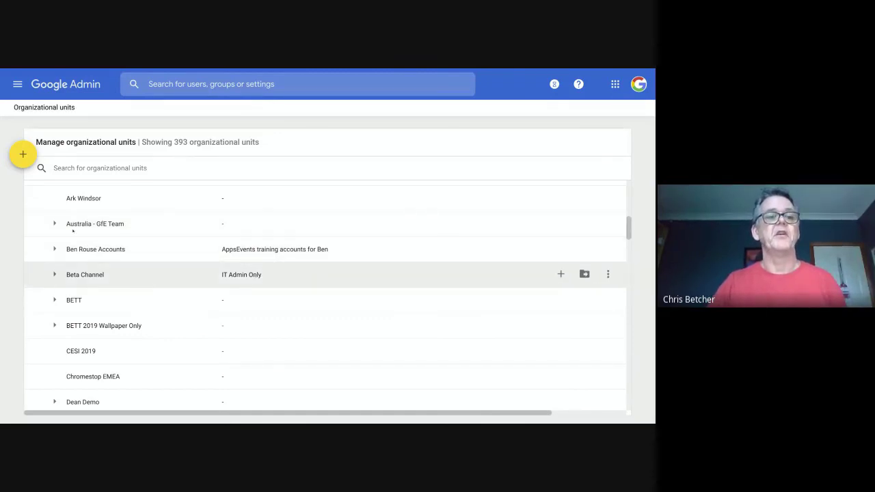
{"action": "scroll", "coordinate": [105, 230], "scroll_direction": "down", "scroll_amount": 1}
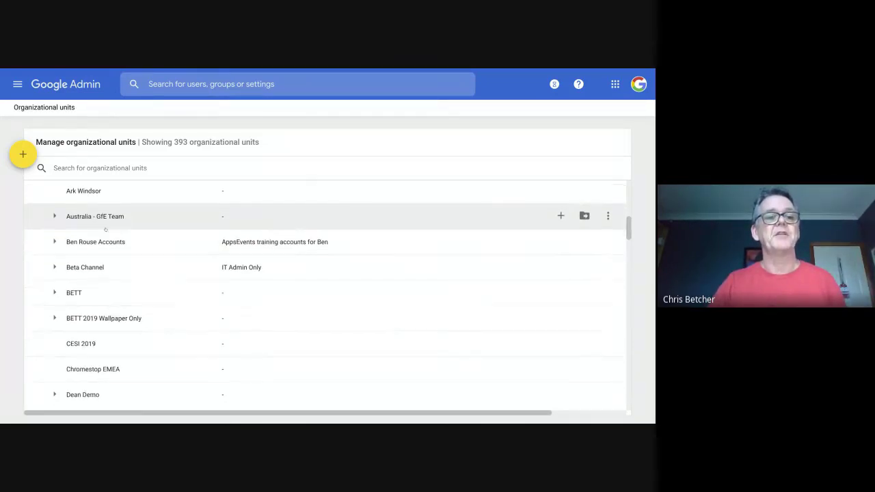
{"action": "left_click", "coordinate": [55, 216]}
{"action": "scroll", "coordinate": [174, 248], "scroll_direction": "down", "scroll_amount": 5}
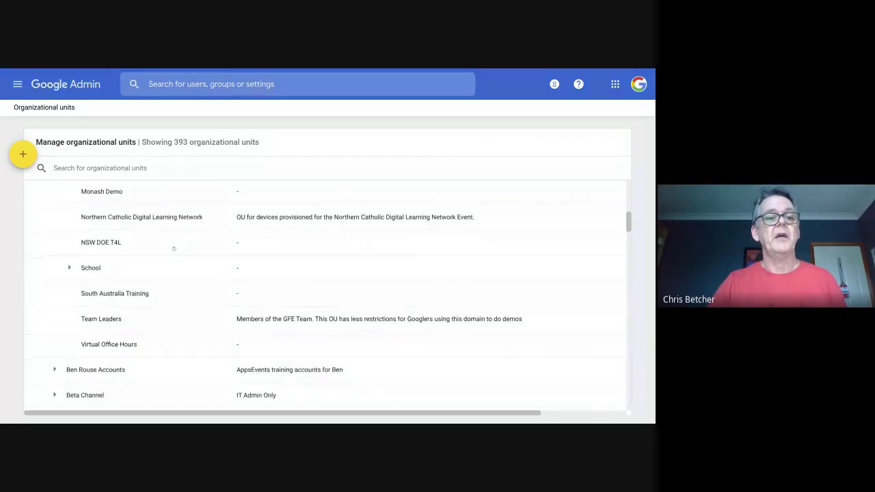
{"action": "scroll", "coordinate": [174, 248], "scroll_direction": "down", "scroll_amount": 1}
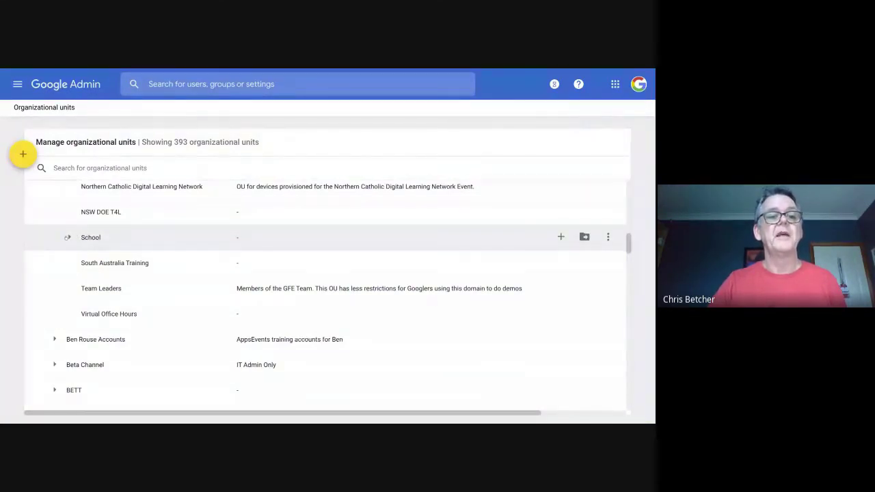
{"action": "left_click", "coordinate": [67, 237]}
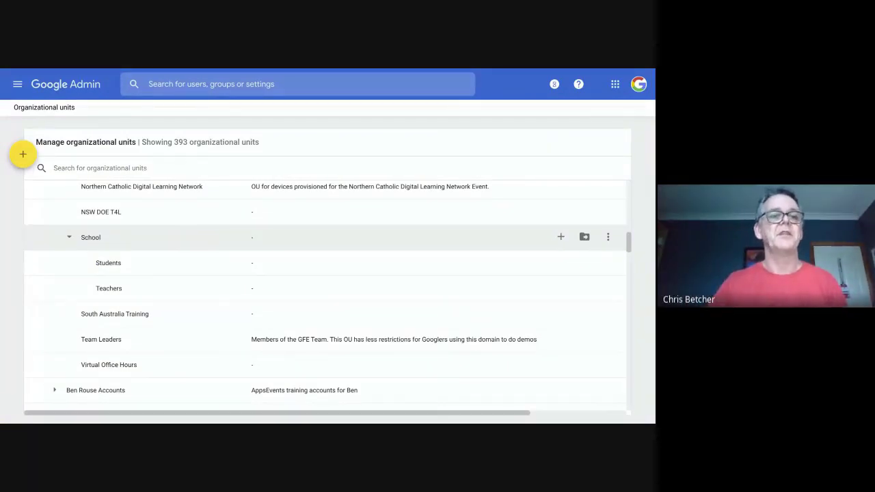
Step: Return to the admin home page and open the Meet video settings of the G Suite service Hangouts Meet and Google Hangouts
{"action": "left_click", "coordinate": [17, 83]}
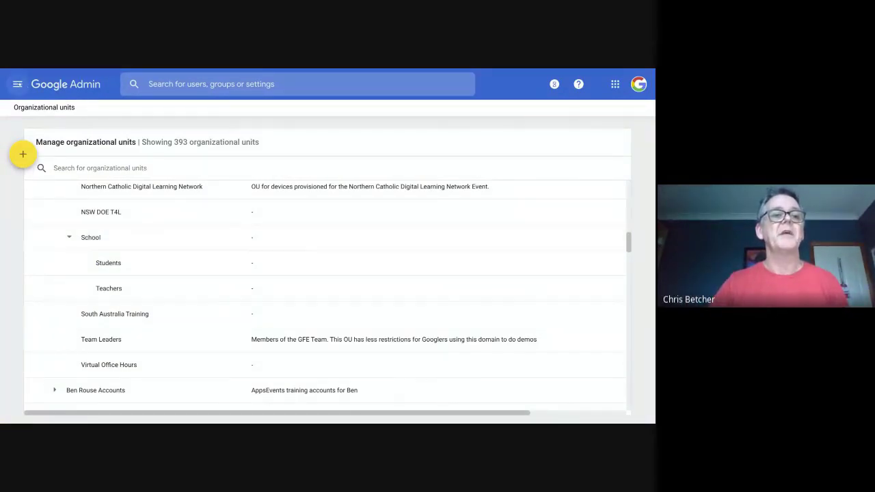
{"action": "left_click", "coordinate": [43, 121]}
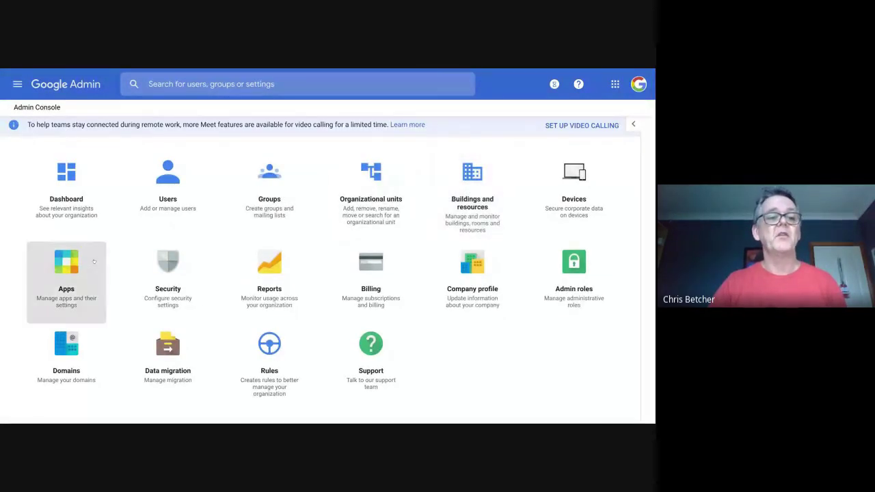
{"action": "left_click", "coordinate": [71, 268]}
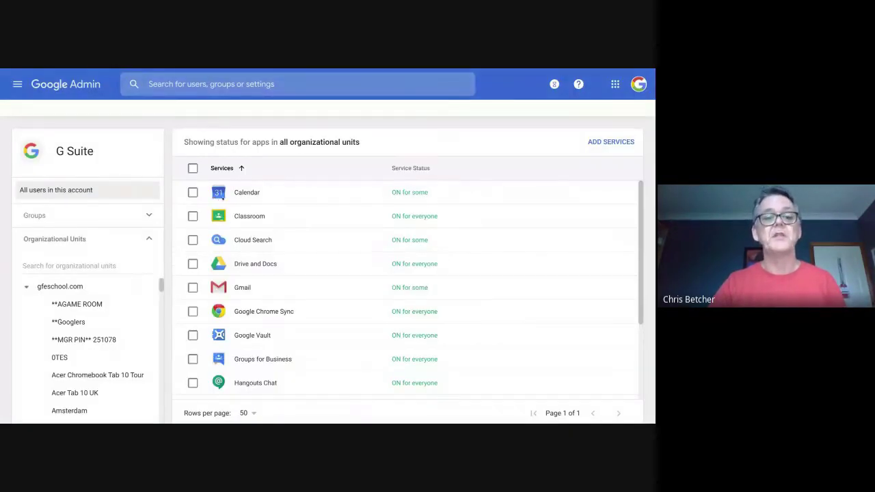
{"action": "scroll", "coordinate": [248, 208], "scroll_direction": "down", "scroll_amount": 1}
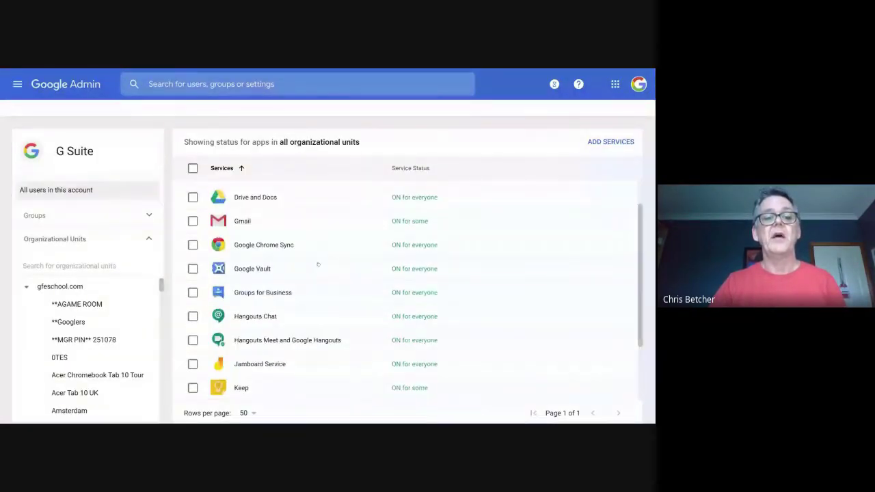
{"action": "left_click", "coordinate": [281, 340]}
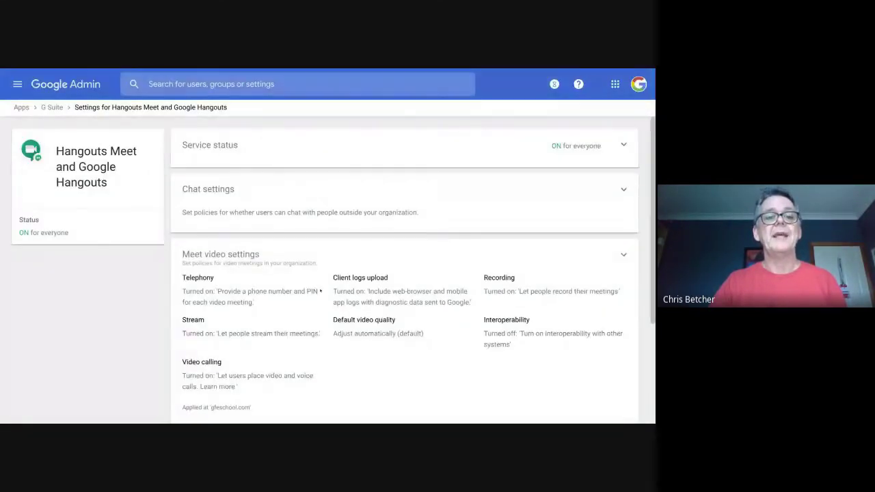
{"action": "scroll", "coordinate": [319, 291], "scroll_direction": "down", "scroll_amount": 1}
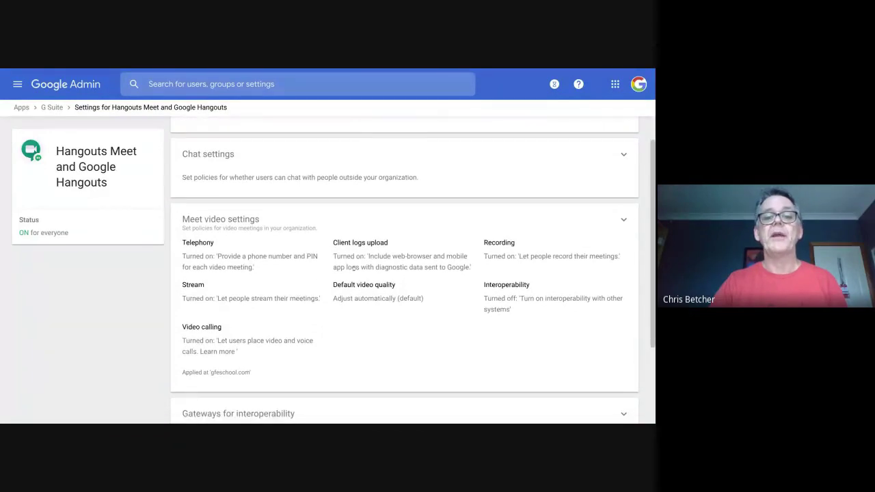
{"action": "left_click", "coordinate": [471, 238]}
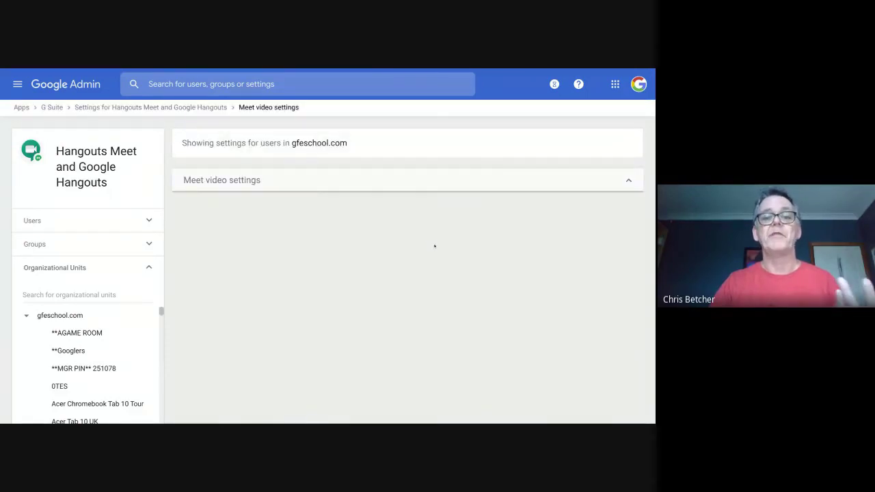
Step: Expand Australia - GfE Team and its School sub-unit, and display the Meet video settings for the Teachers unit
{"action": "scroll", "coordinate": [447, 268], "scroll_direction": "down", "scroll_amount": 3}
{"action": "scroll", "coordinate": [448, 269], "scroll_direction": "down", "scroll_amount": 1}
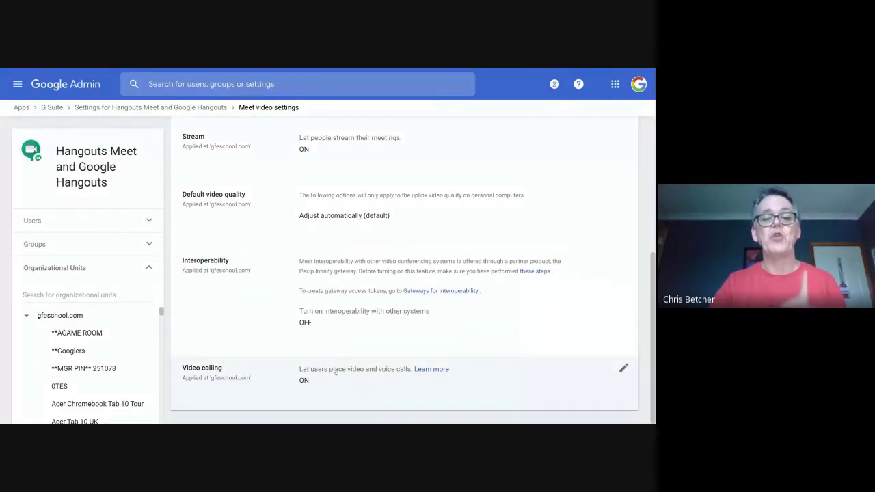
{"action": "scroll", "coordinate": [108, 363], "scroll_direction": "down", "scroll_amount": 10}
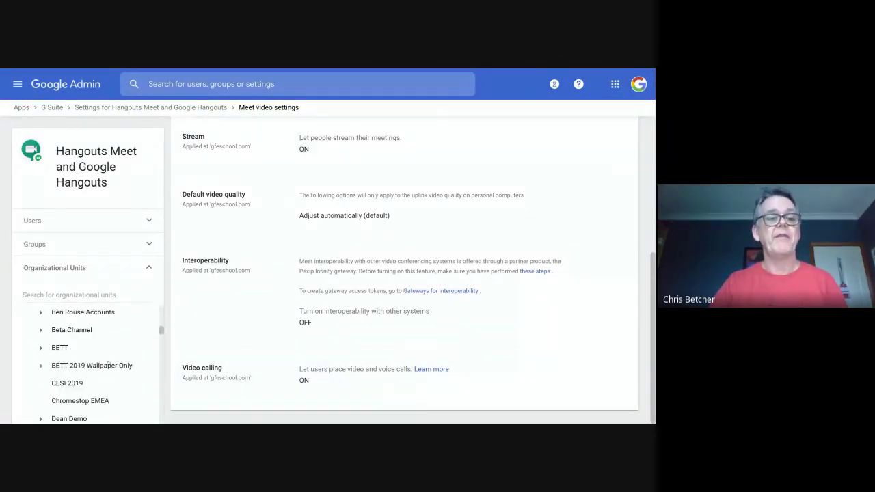
{"action": "scroll", "coordinate": [108, 363], "scroll_direction": "up", "scroll_amount": 6}
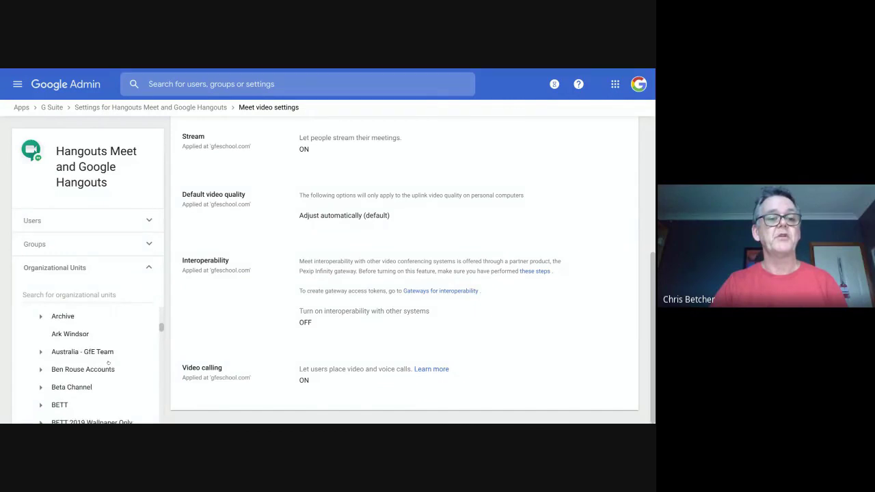
{"action": "left_click", "coordinate": [42, 356]}
{"action": "scroll", "coordinate": [72, 349], "scroll_direction": "down", "scroll_amount": 3}
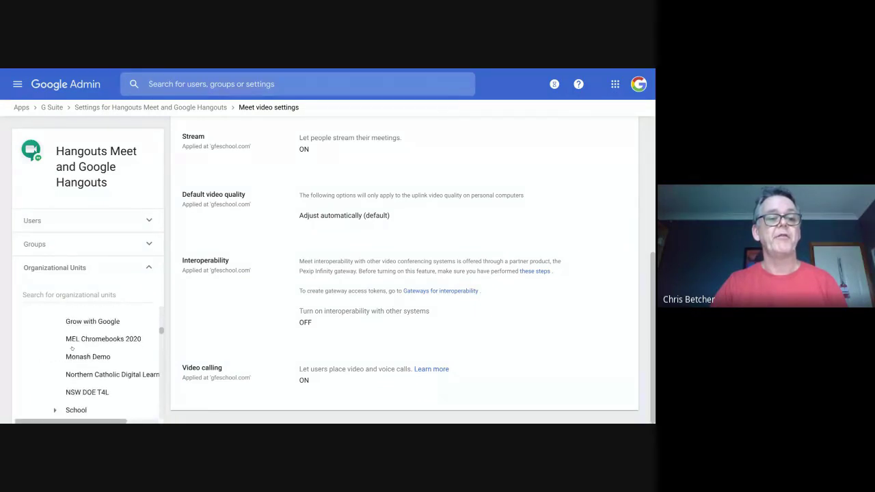
{"action": "scroll", "coordinate": [68, 347], "scroll_direction": "down", "scroll_amount": 1}
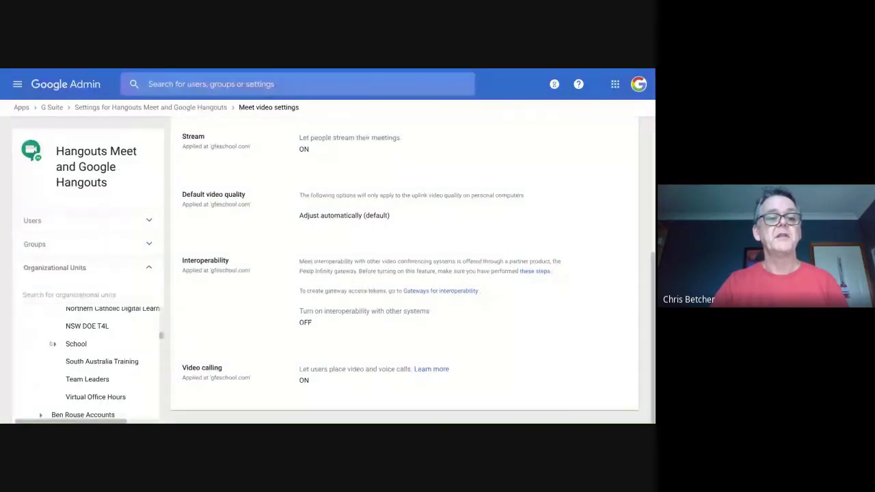
{"action": "left_click", "coordinate": [56, 345]}
{"action": "scroll", "coordinate": [75, 350], "scroll_direction": "down", "scroll_amount": 1}
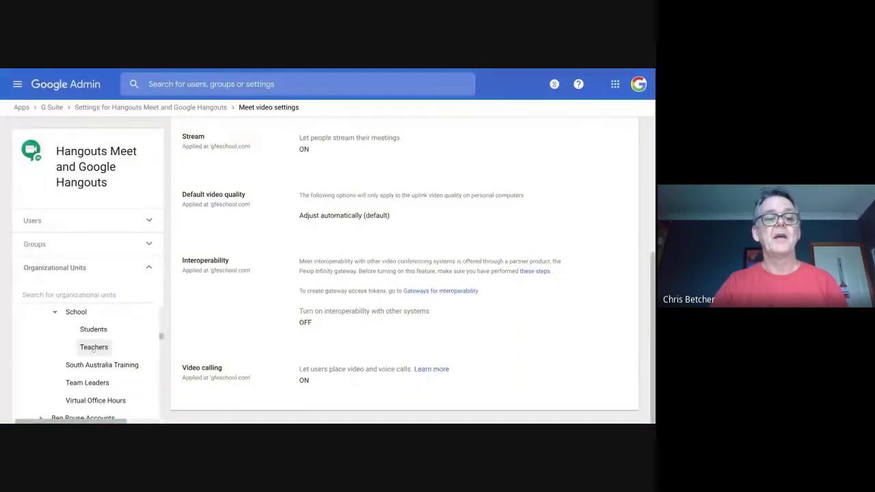
{"action": "left_click", "coordinate": [93, 347]}
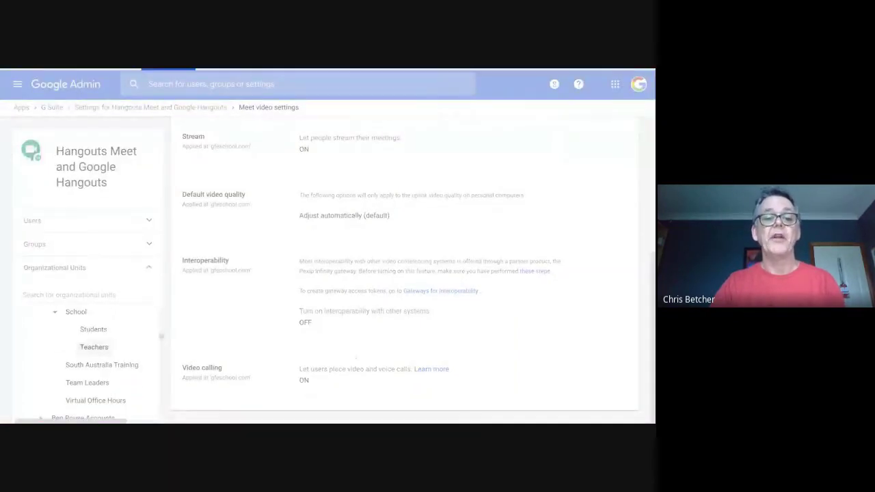
Step: For the School's Students unit, turn off placing video and voice calls and override the inherited setting
{"action": "left_click", "coordinate": [93, 329]}
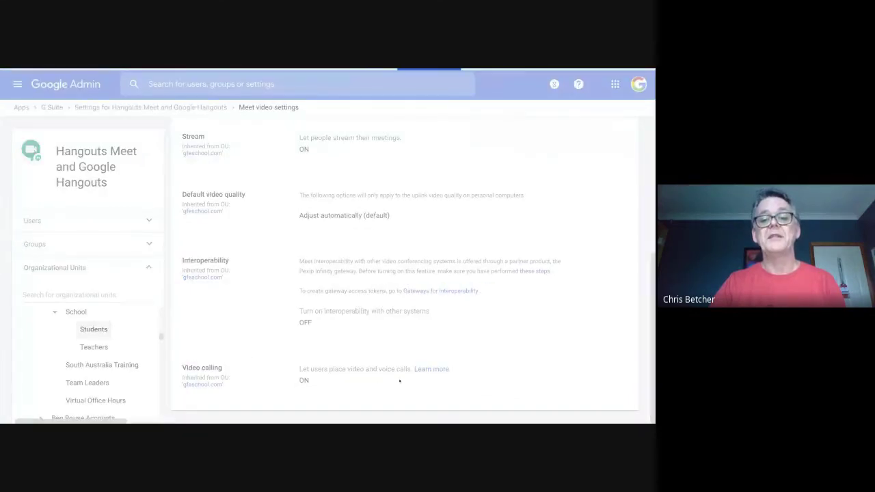
{"action": "left_click", "coordinate": [624, 368]}
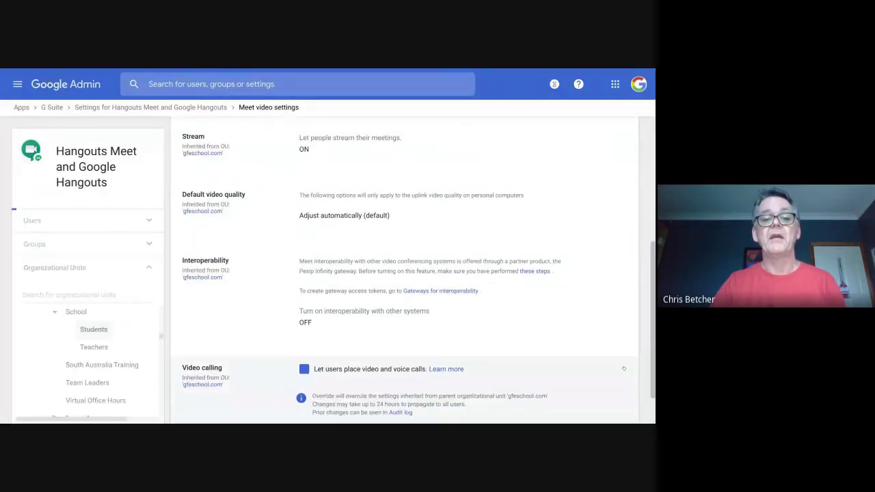
{"action": "left_click", "coordinate": [301, 319]}
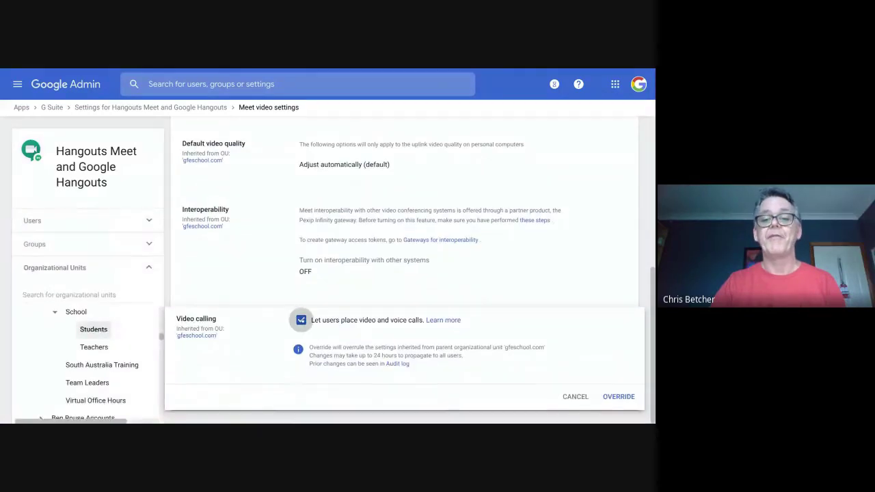
{"action": "left_click", "coordinate": [618, 396]}
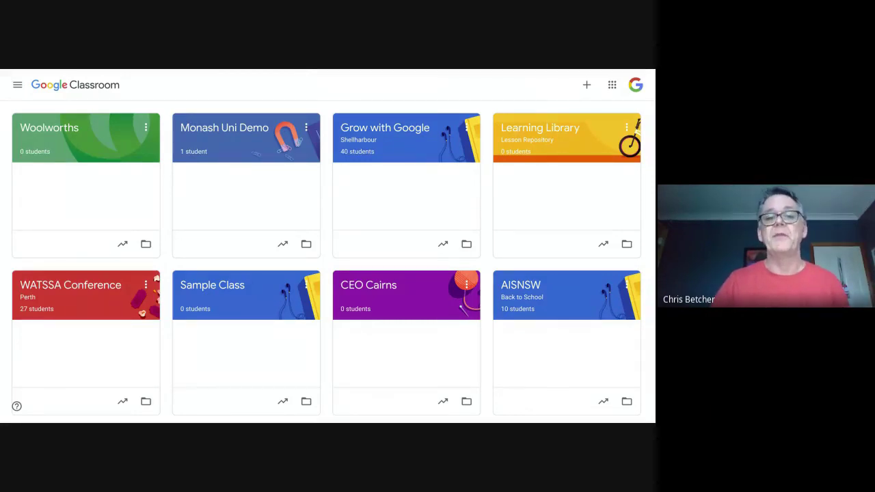
Step: In Google Classroom, create a class named DLTV, leaving the section, subject and room empty
{"action": "scroll", "coordinate": [489, 186], "scroll_direction": "down", "scroll_amount": 3}
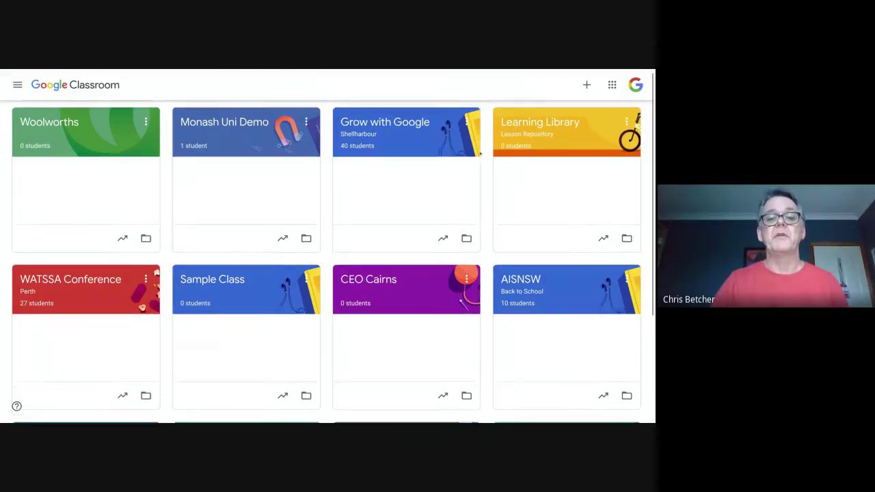
{"action": "scroll", "coordinate": [488, 186], "scroll_direction": "up", "scroll_amount": 3}
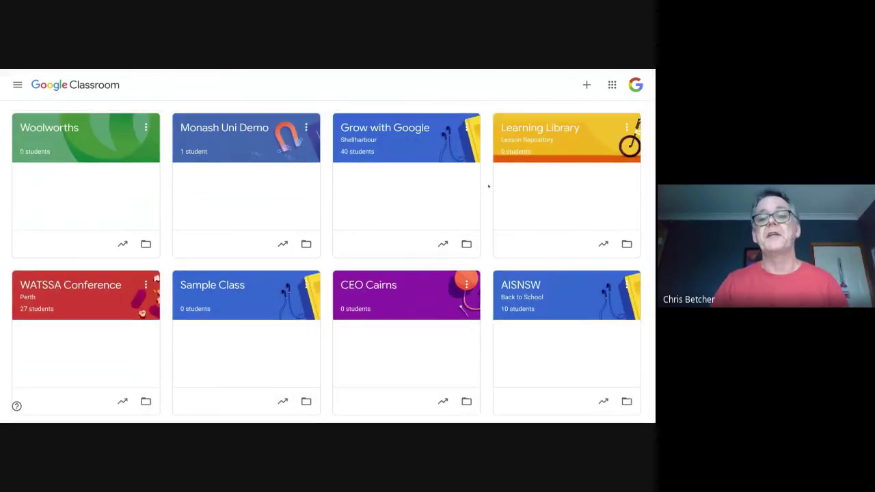
{"action": "left_click", "coordinate": [586, 85]}
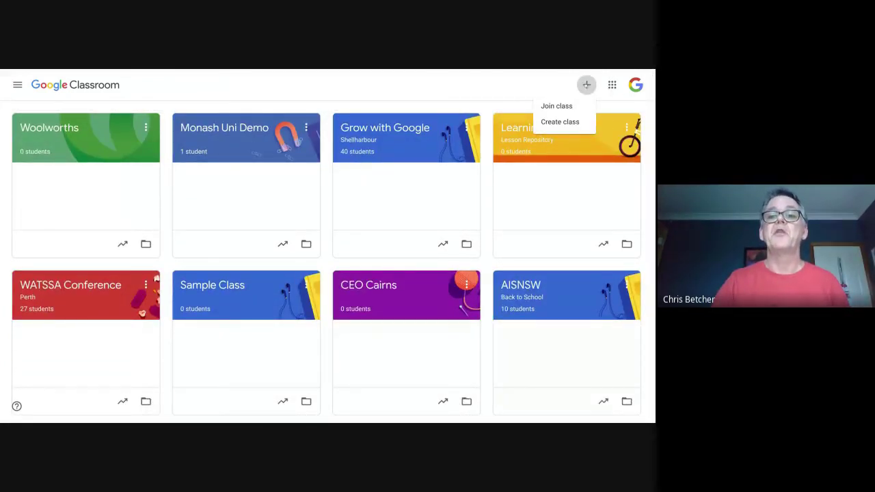
{"action": "left_click", "coordinate": [560, 123]}
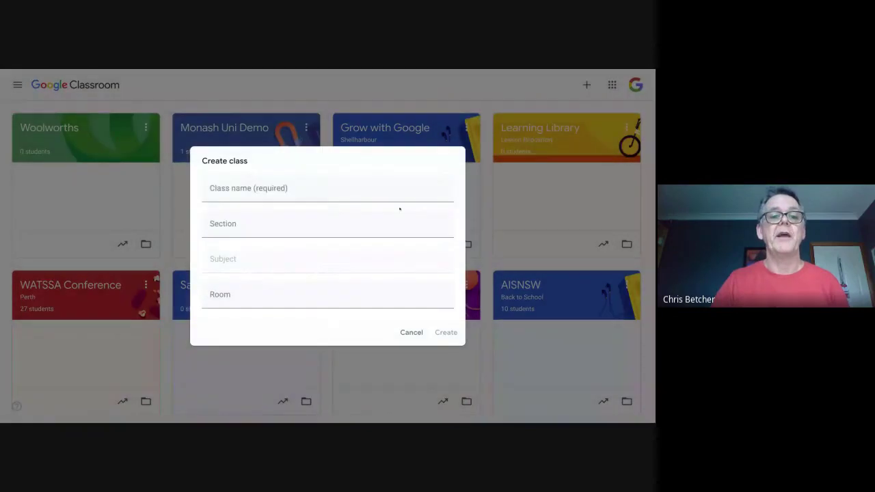
{"action": "left_click", "coordinate": [236, 186]}
{"action": "type", "text": "V"}
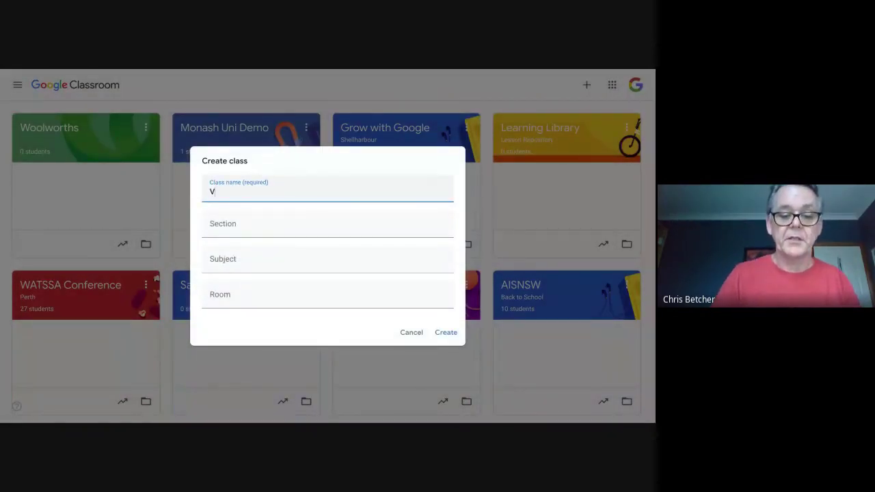
{"action": "key", "text": "BackSpace"}
{"action": "type", "text": "DLTV"}
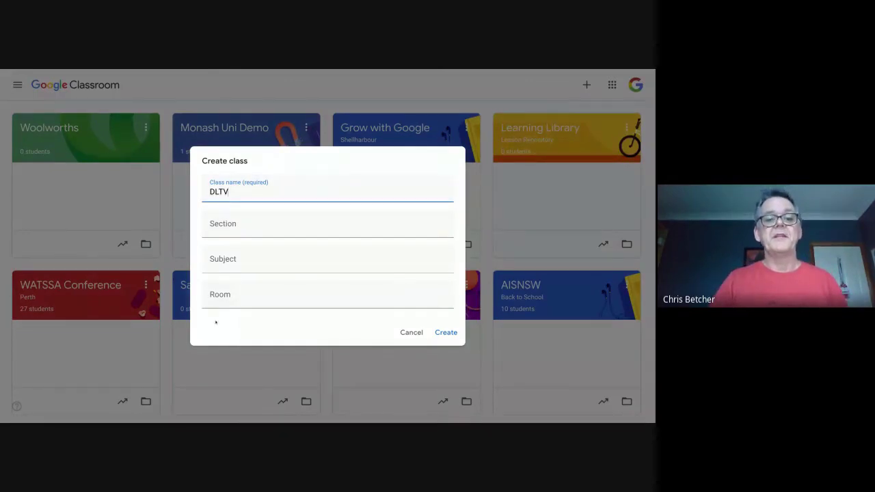
{"action": "left_click", "coordinate": [445, 333]}
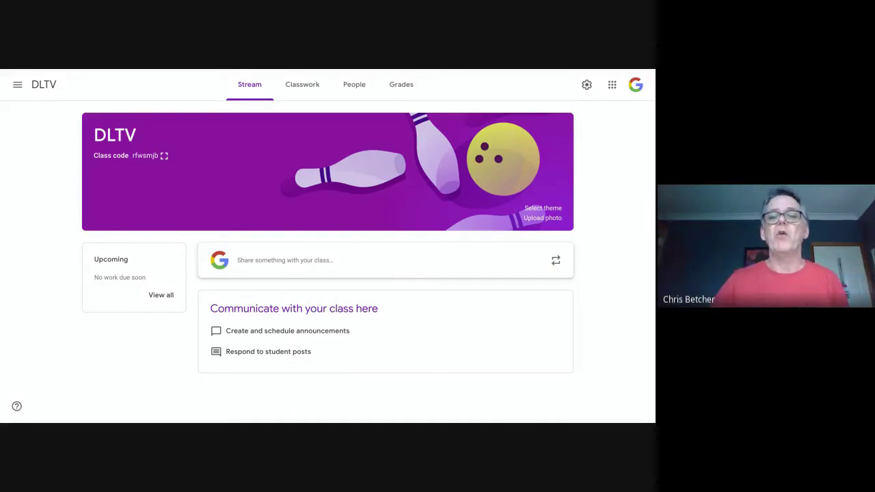
Step: In the DLTV class settings, set the Stream permission to "Students can only comment"
{"action": "left_click", "coordinate": [586, 85]}
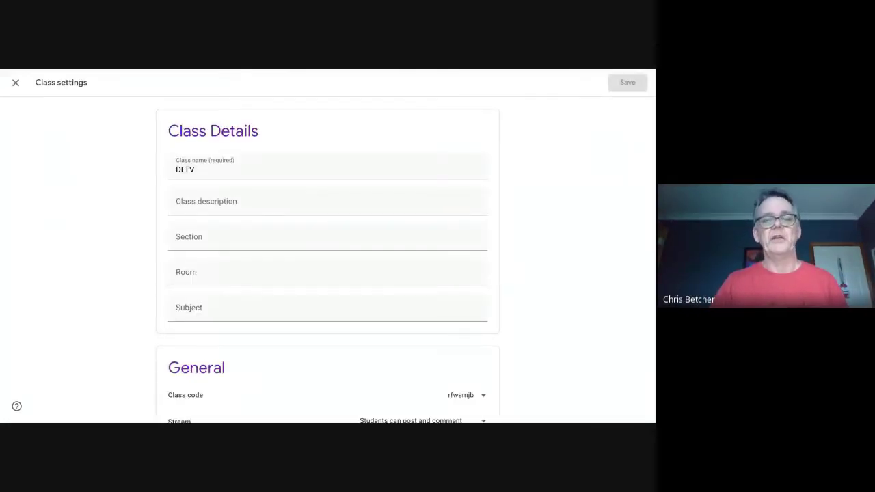
{"action": "left_click", "coordinate": [16, 82]}
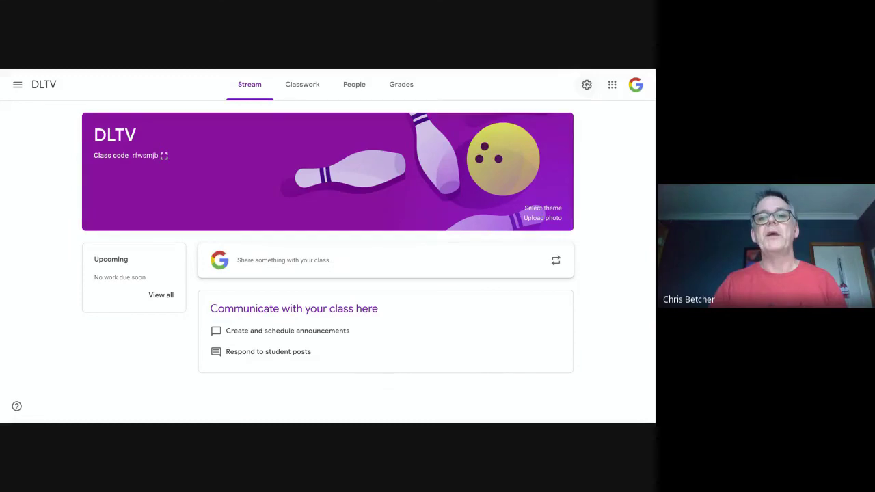
{"action": "left_click", "coordinate": [586, 85]}
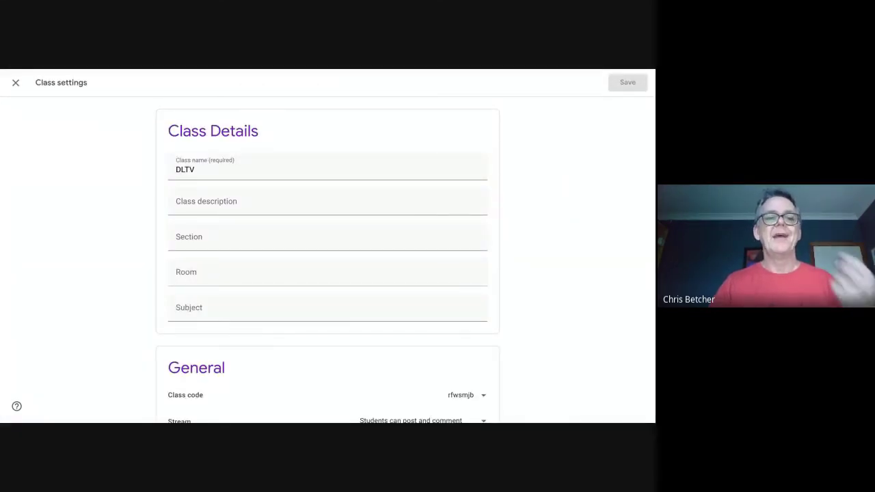
{"action": "scroll", "coordinate": [489, 204], "scroll_direction": "down", "scroll_amount": 2}
{"action": "scroll", "coordinate": [489, 204], "scroll_direction": "down", "scroll_amount": 1}
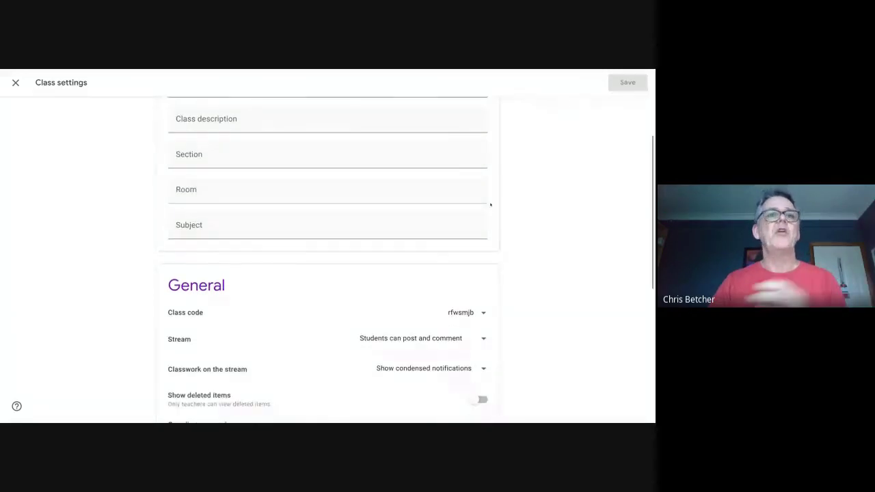
{"action": "scroll", "coordinate": [490, 205], "scroll_direction": "down", "scroll_amount": 3}
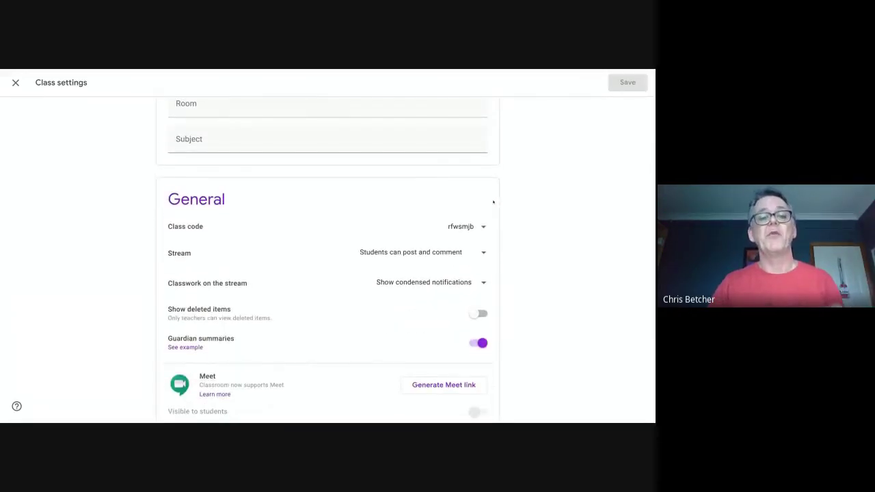
{"action": "scroll", "coordinate": [444, 246], "scroll_direction": "down", "scroll_amount": 1}
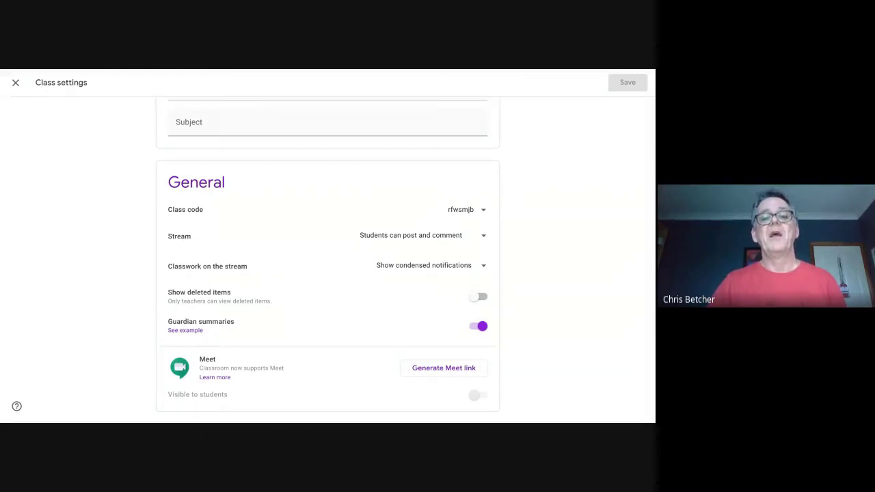
{"action": "left_click", "coordinate": [410, 235]}
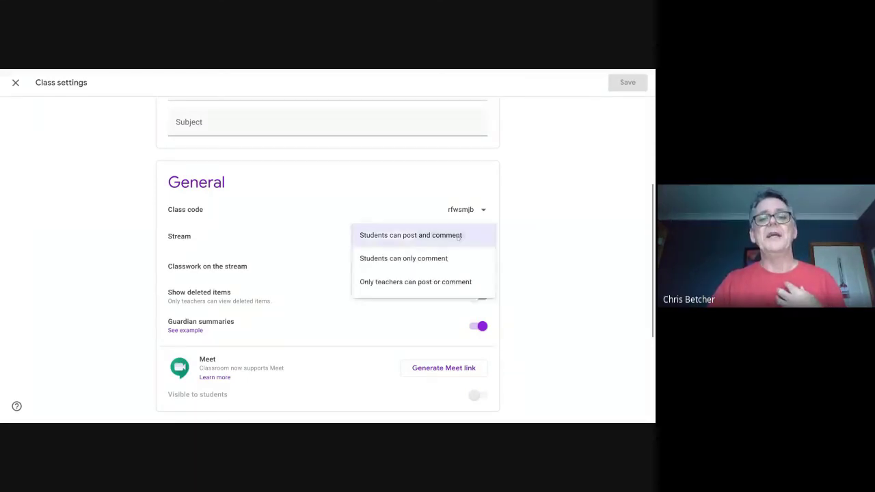
{"action": "left_click", "coordinate": [383, 264]}
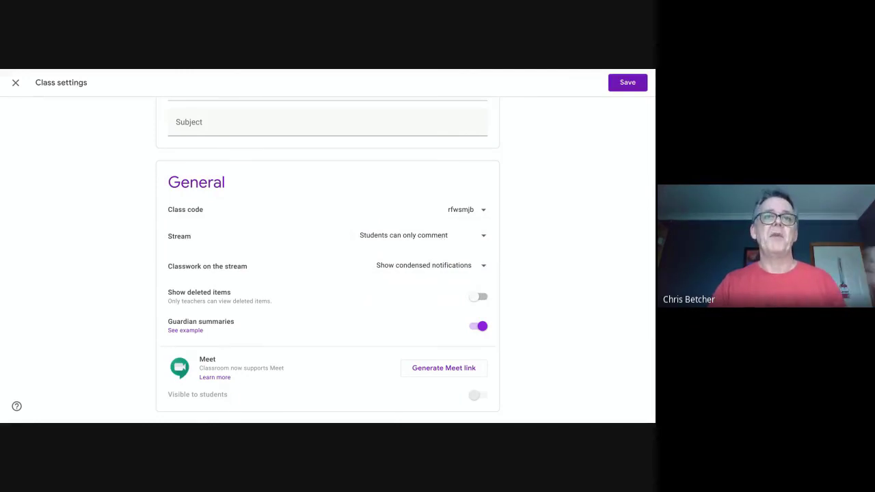
{"action": "left_click", "coordinate": [443, 236]}
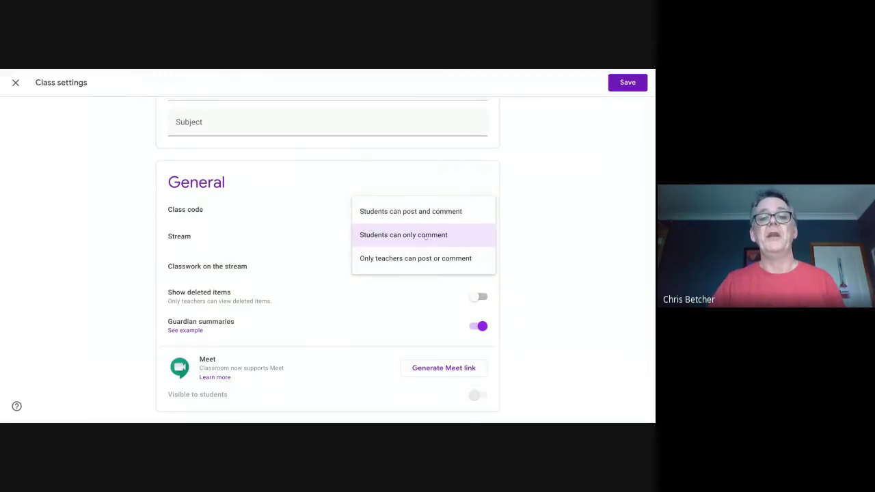
{"action": "left_click", "coordinate": [425, 235]}
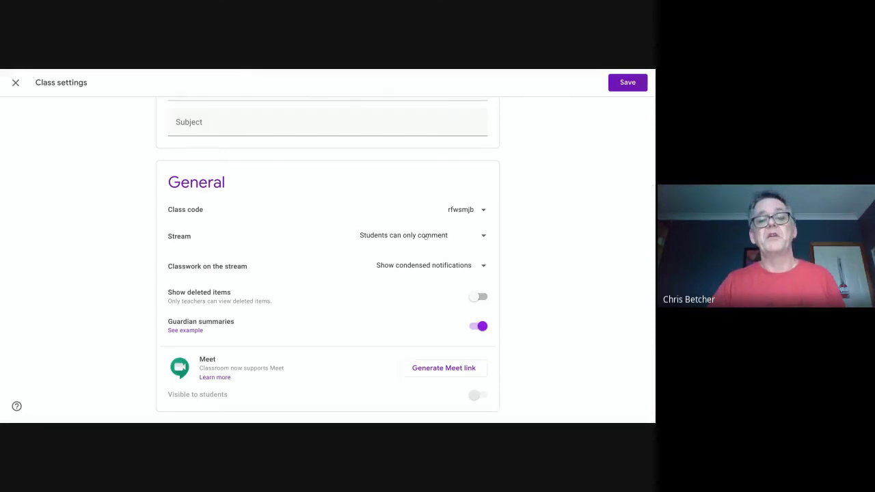
Step: Generate a Meet link for the DLTV class in its general settings
{"action": "scroll", "coordinate": [281, 270], "scroll_direction": "down", "scroll_amount": 1}
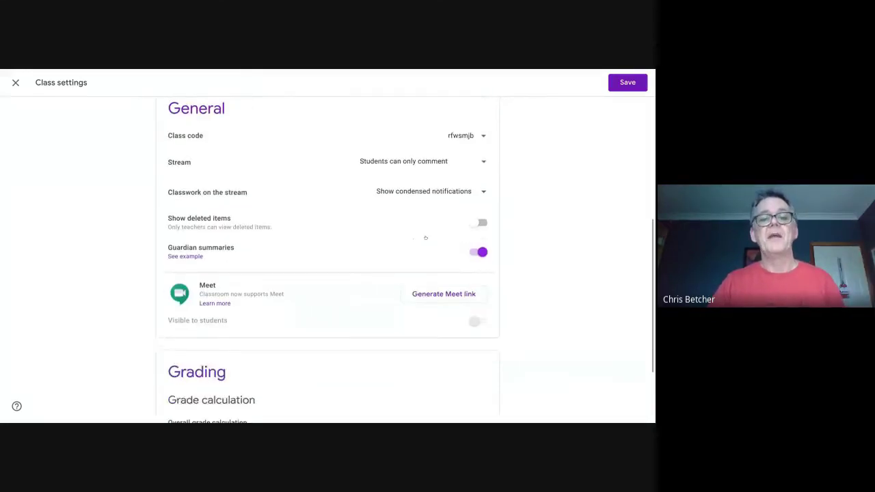
{"action": "scroll", "coordinate": [281, 271], "scroll_direction": "down", "scroll_amount": 1}
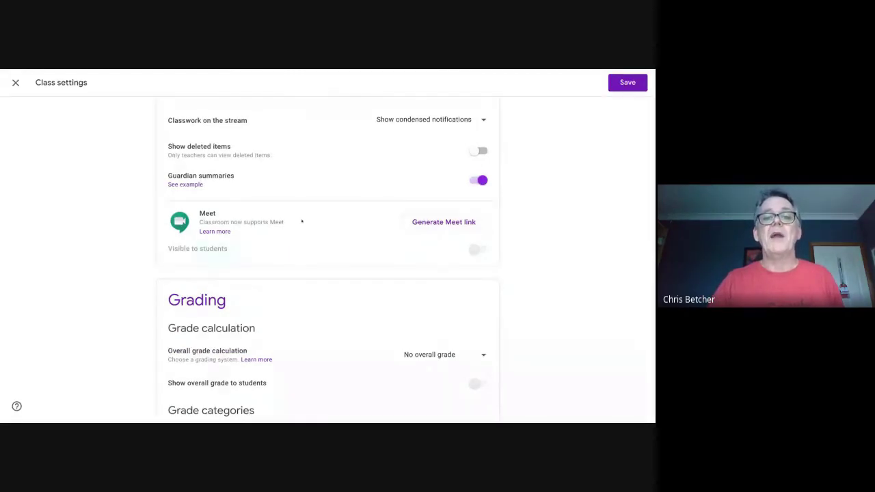
{"action": "left_click", "coordinate": [445, 223]}
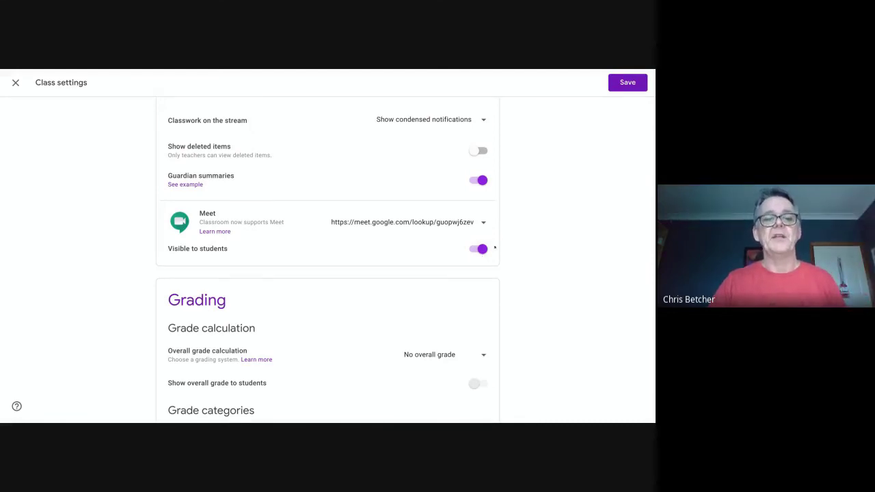
Step: Look at the overall grade calculation options without changing the choice, and add a grade category named Homework
{"action": "scroll", "coordinate": [494, 248], "scroll_direction": "down", "scroll_amount": 2}
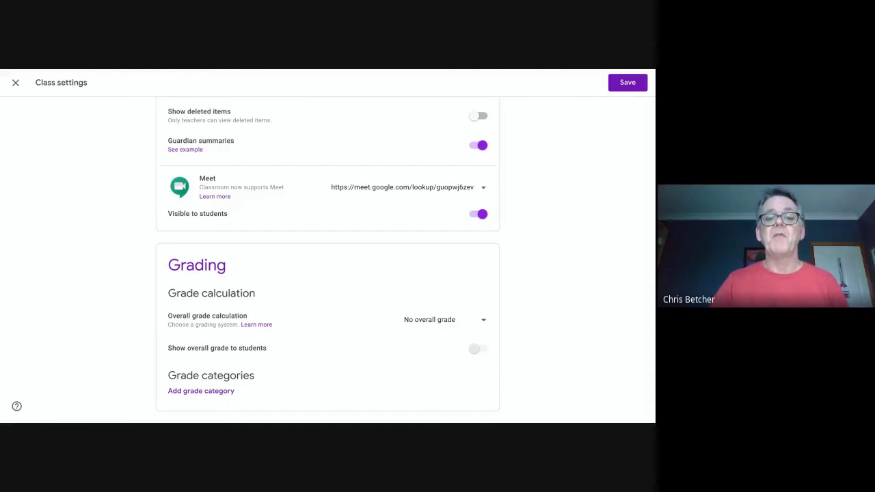
{"action": "left_click", "coordinate": [395, 324]}
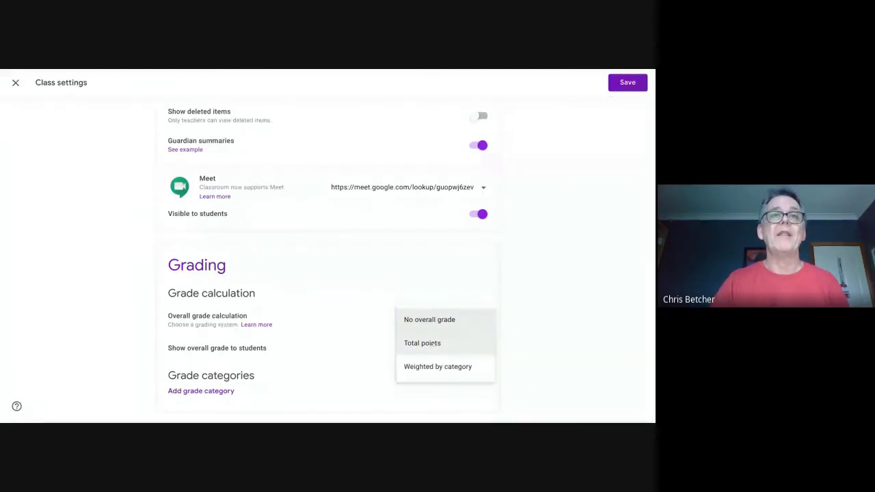
{"action": "left_click", "coordinate": [278, 366]}
{"action": "left_click", "coordinate": [201, 391]}
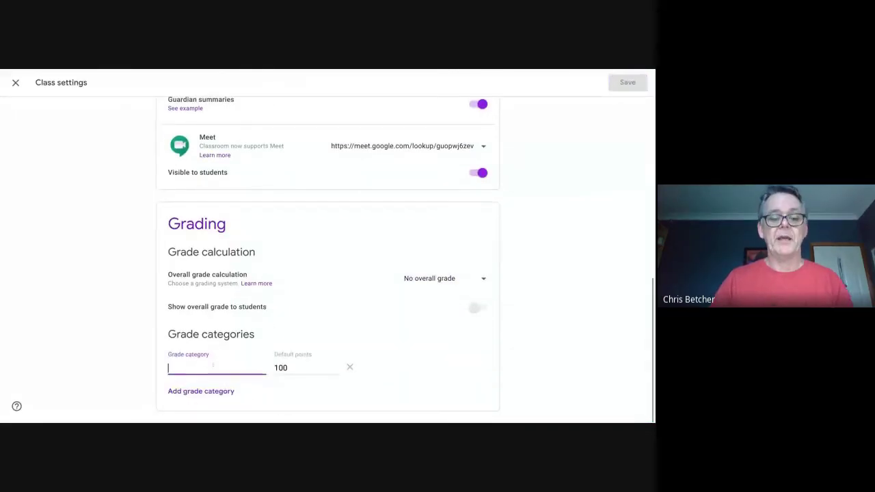
{"action": "type", "text": "Homework"}
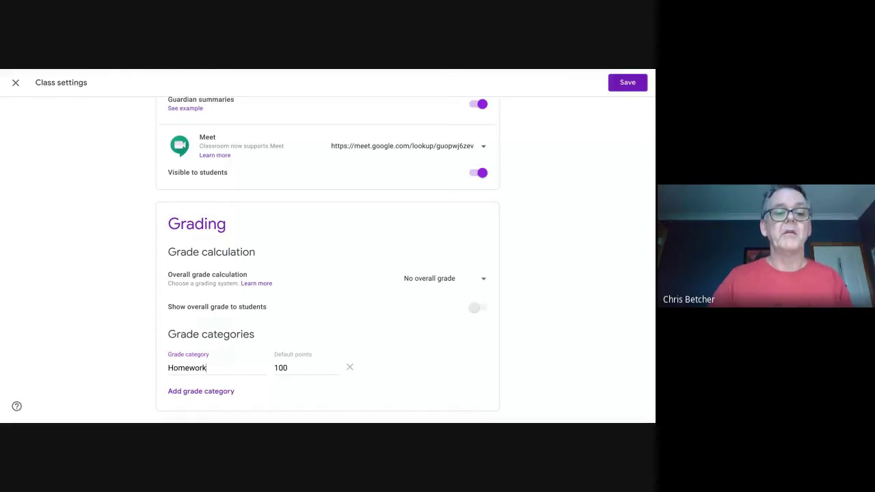
Step: Add two more grade categories named Classwork and Exams to the DLTV class's grading settings
{"action": "left_click", "coordinate": [197, 392]}
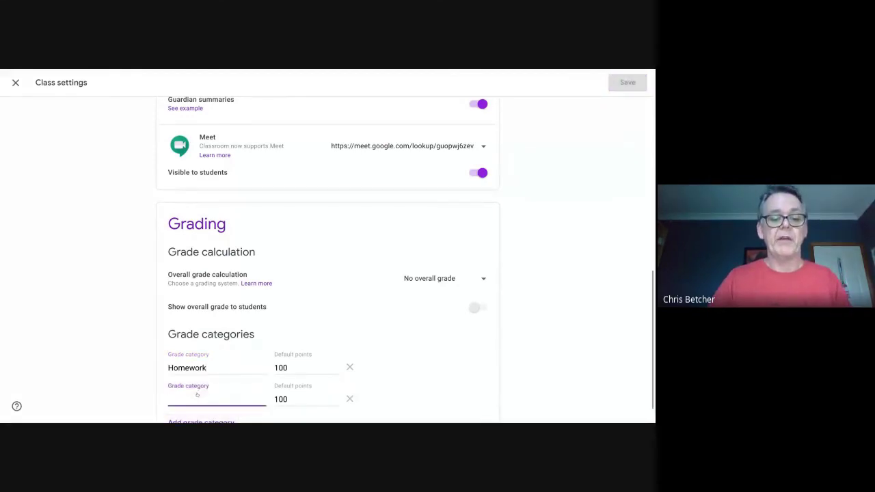
{"action": "type", "text": "Claswork"}
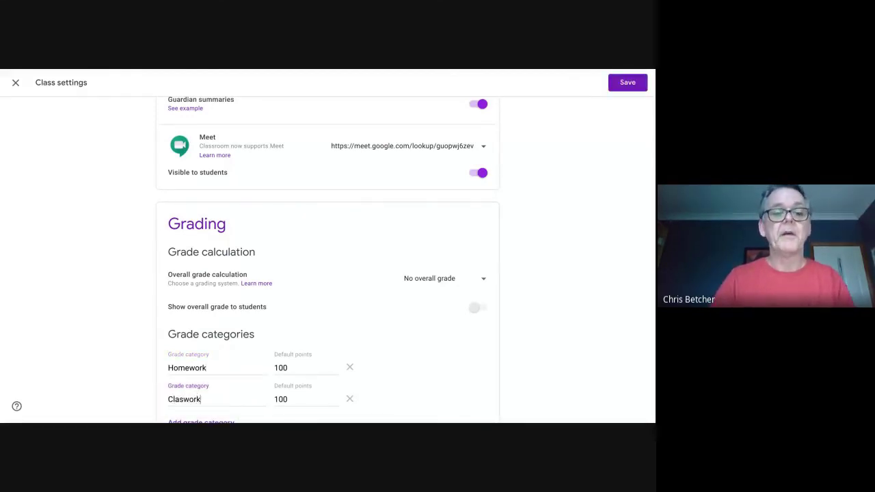
{"action": "left_click", "coordinate": [183, 399]}
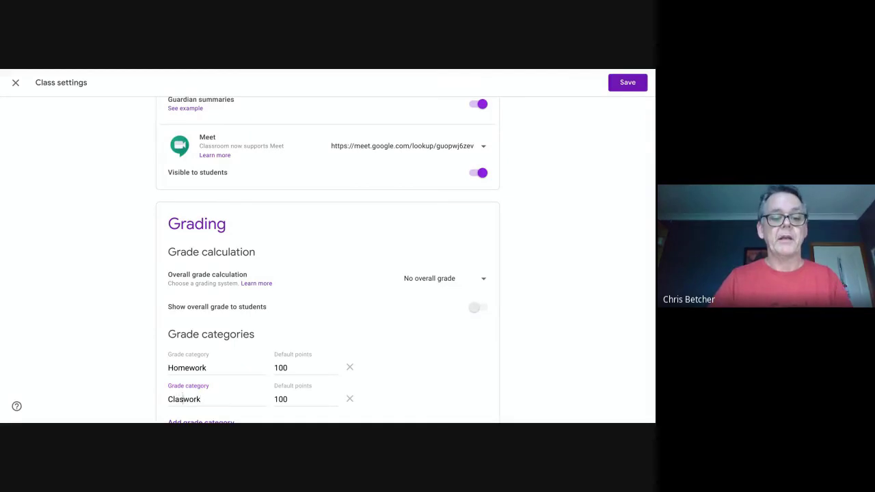
{"action": "type", "text": "s"}
{"action": "scroll", "coordinate": [205, 396], "scroll_direction": "down", "scroll_amount": 1}
{"action": "left_click", "coordinate": [202, 390]}
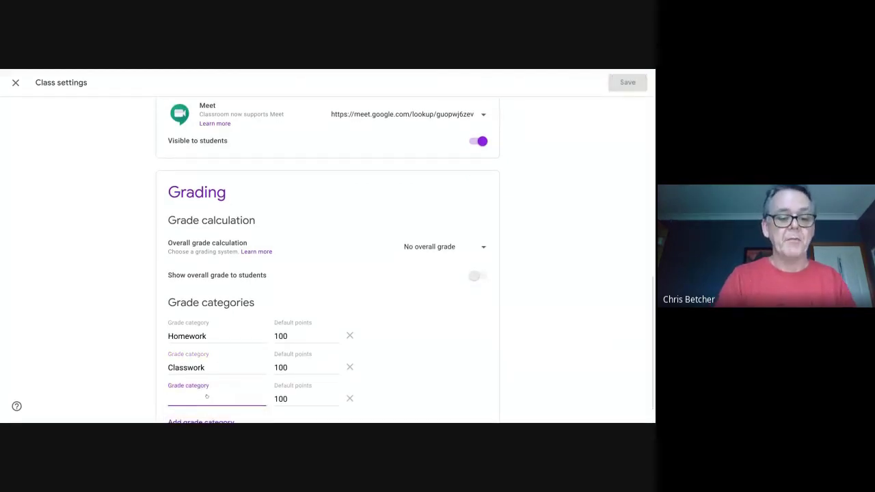
{"action": "type", "text": "Exams"}
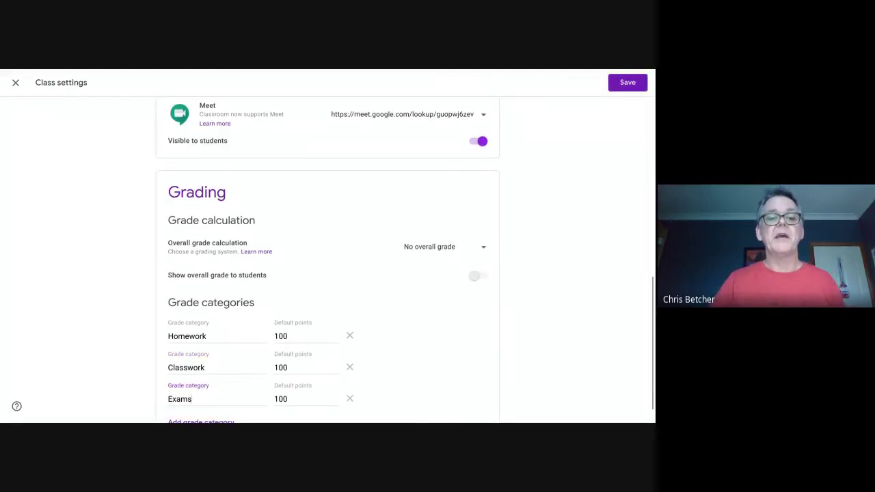
Step: Set the default points of the grade categories to 20 for Homework, 50 for Classwork and 30 for Exams
{"action": "double_click", "coordinate": [280, 335]}
{"action": "type", "text": "20"}
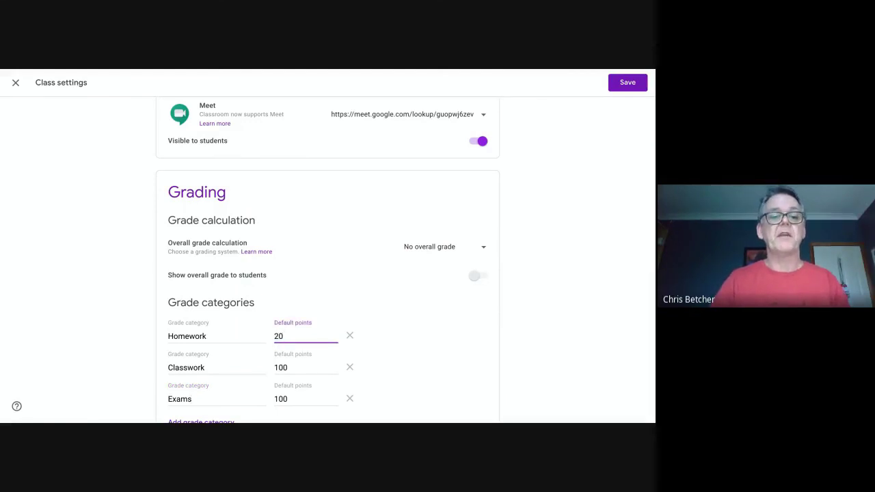
{"action": "double_click", "coordinate": [281, 367]}
{"action": "type", "text": "50"}
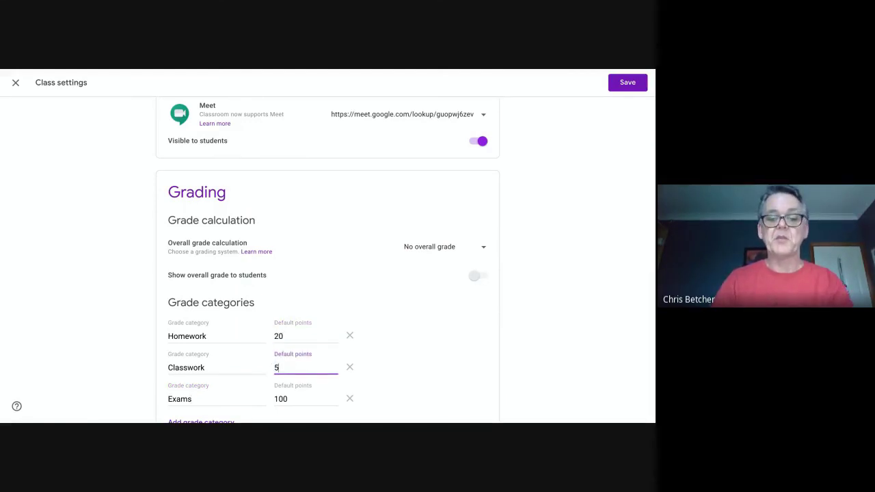
{"action": "double_click", "coordinate": [281, 399]}
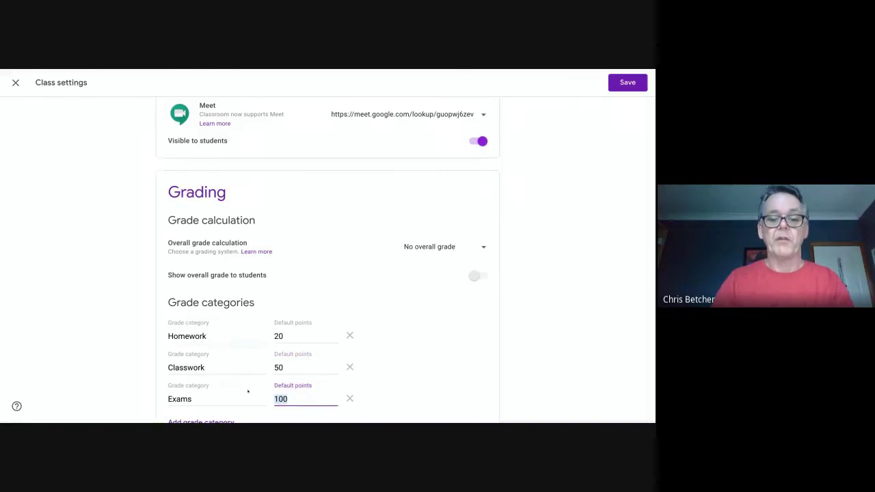
{"action": "key", "text": "BackSpace"}
{"action": "type", "text": "3"}
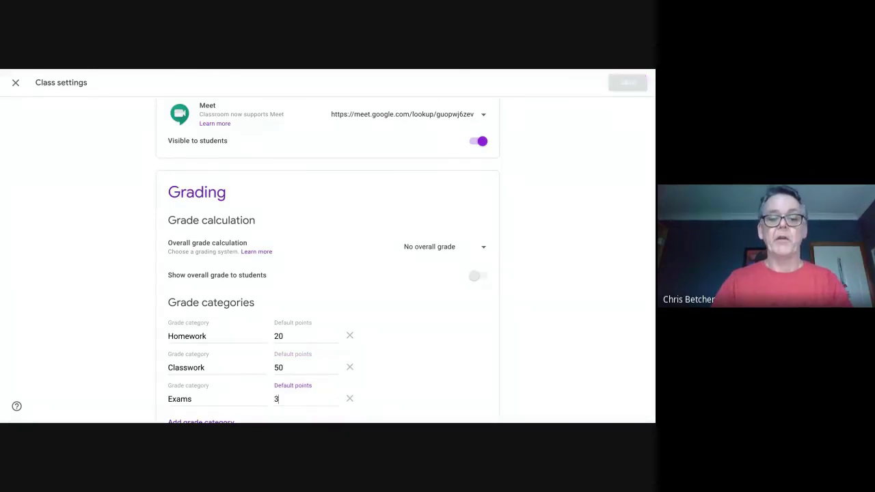
{"action": "type", "text": "0"}
Step: Set the overall grade calculation to "Weighted by category"
{"action": "scroll", "coordinate": [424, 362], "scroll_direction": "down", "scroll_amount": 1}
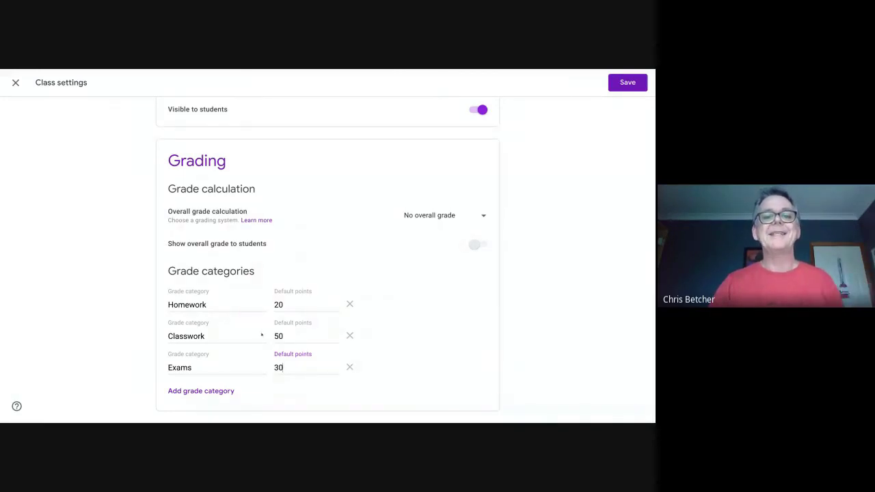
{"action": "left_click", "coordinate": [482, 215]}
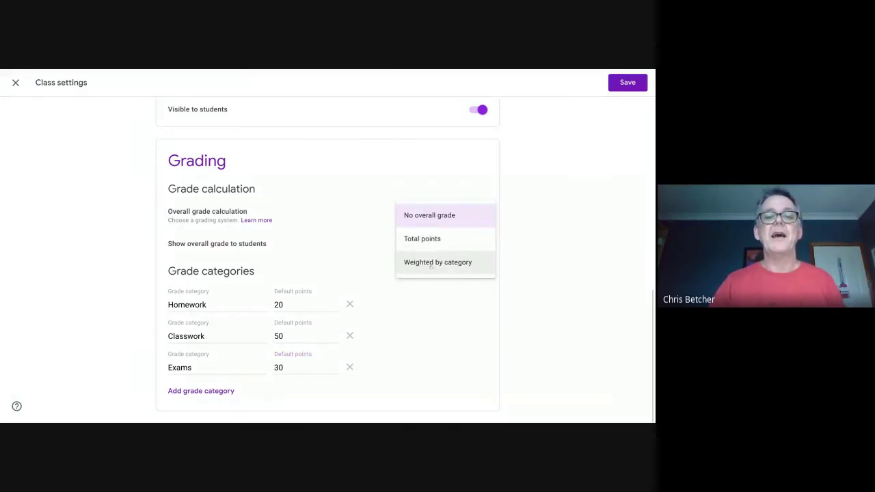
{"action": "left_click", "coordinate": [435, 264]}
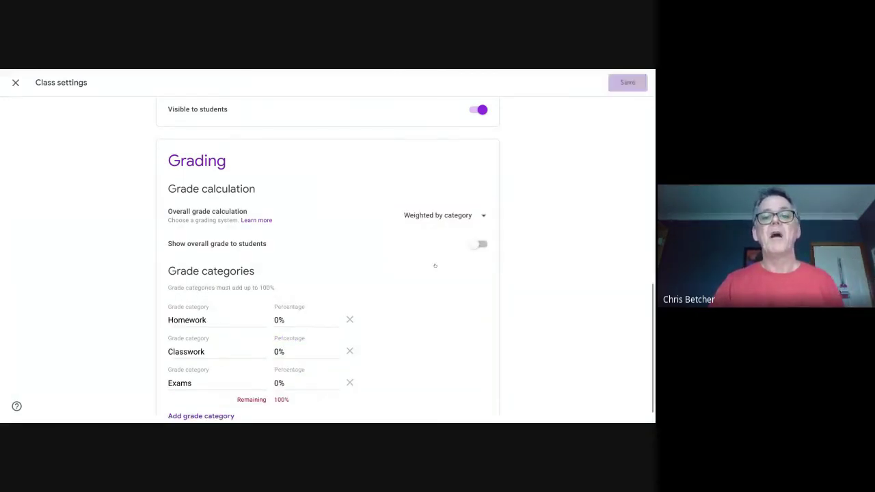
Step: Set the category percentages to Homework 20%, Classwork 50% and Exams 30%, and save the class settings
{"action": "scroll", "coordinate": [360, 297], "scroll_direction": "down", "scroll_amount": 1}
{"action": "scroll", "coordinate": [360, 297], "scroll_direction": "down", "scroll_amount": 1}
{"action": "left_click", "coordinate": [301, 294]}
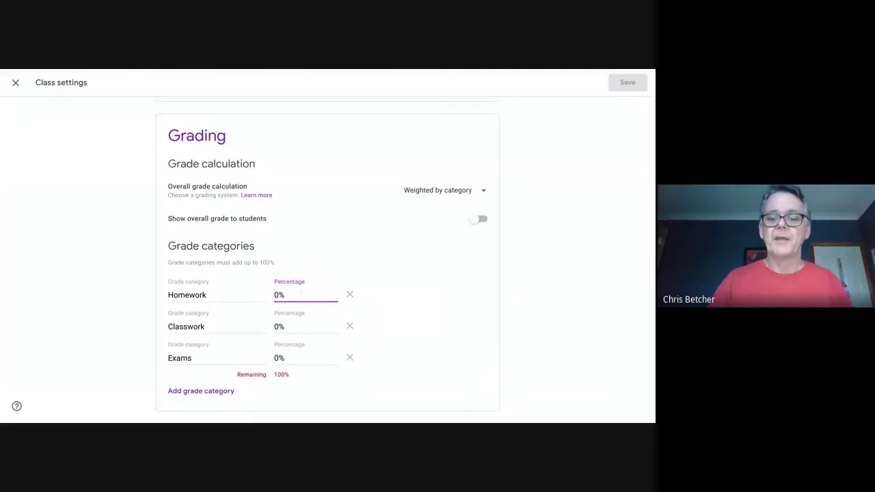
{"action": "key", "text": "BackSpace"}
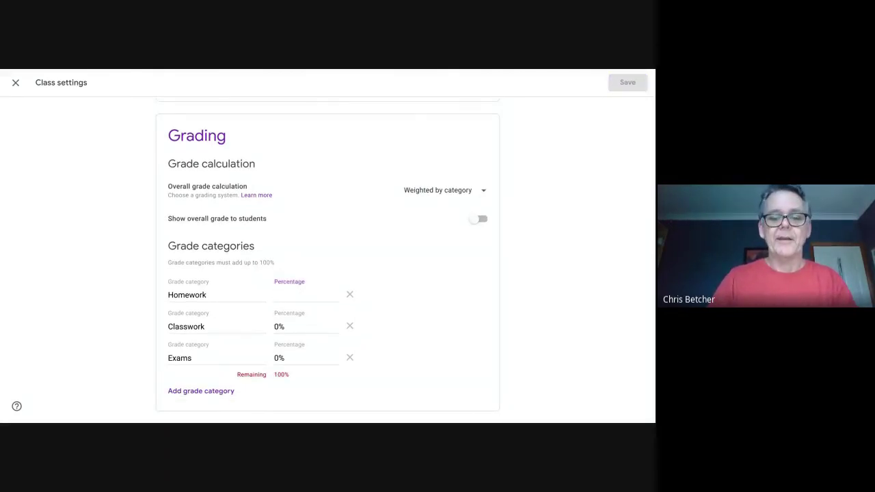
{"action": "type", "text": "20"}
{"action": "key", "text": "Tab"}
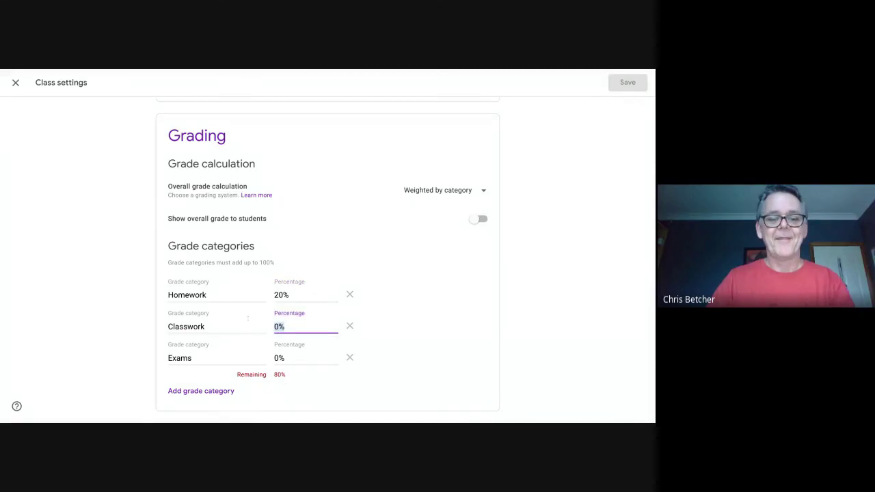
{"action": "type", "text": "50"}
{"action": "key", "text": "Tab"}
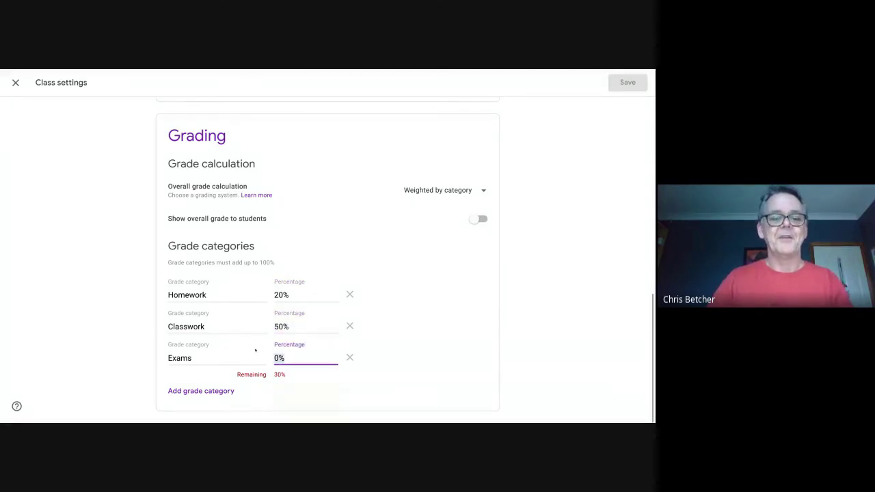
{"action": "type", "text": "30"}
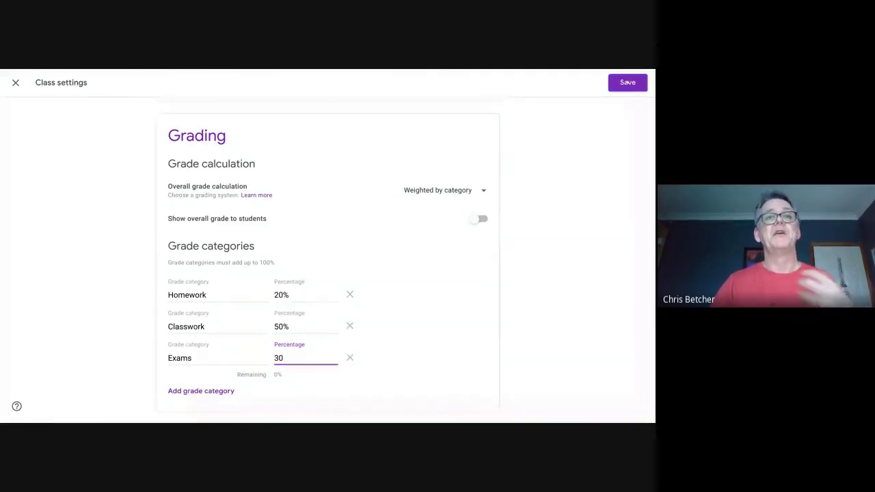
{"action": "left_click", "coordinate": [628, 82]}
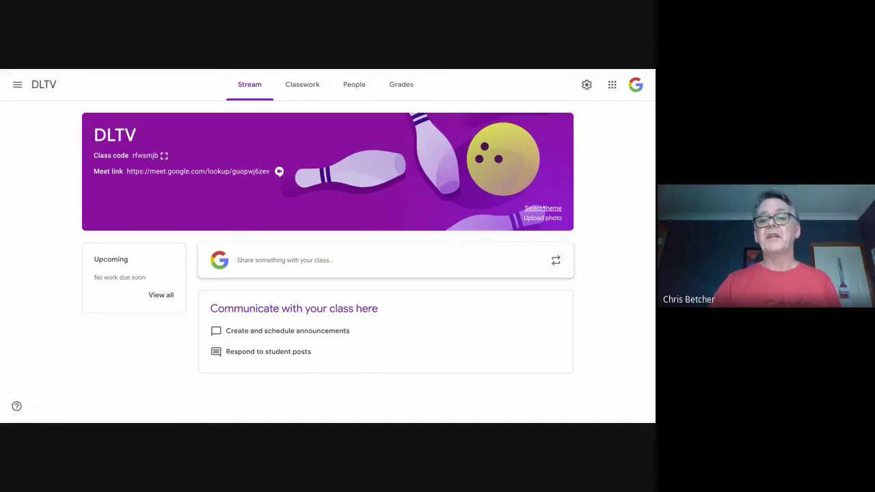
Step: Change the class theme to the blue General gallery image with the pencil case and pen
{"action": "left_click", "coordinate": [544, 208]}
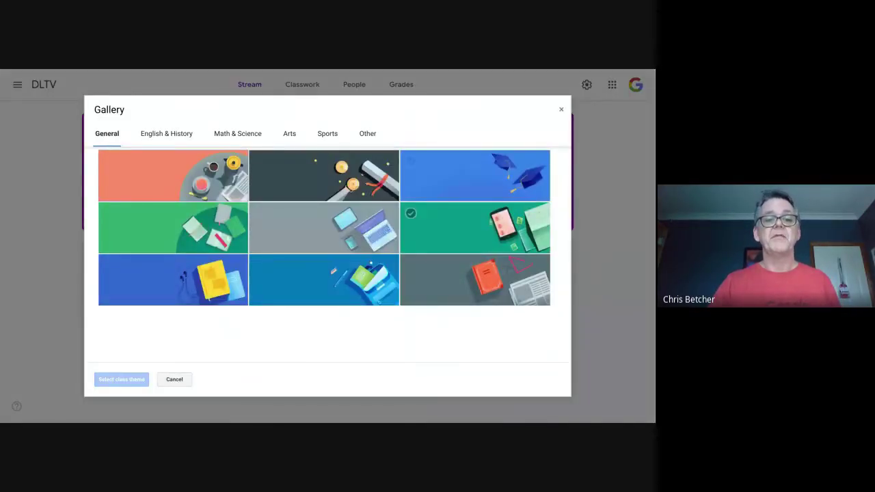
{"action": "left_click", "coordinate": [294, 279]}
{"action": "left_click", "coordinate": [121, 379]}
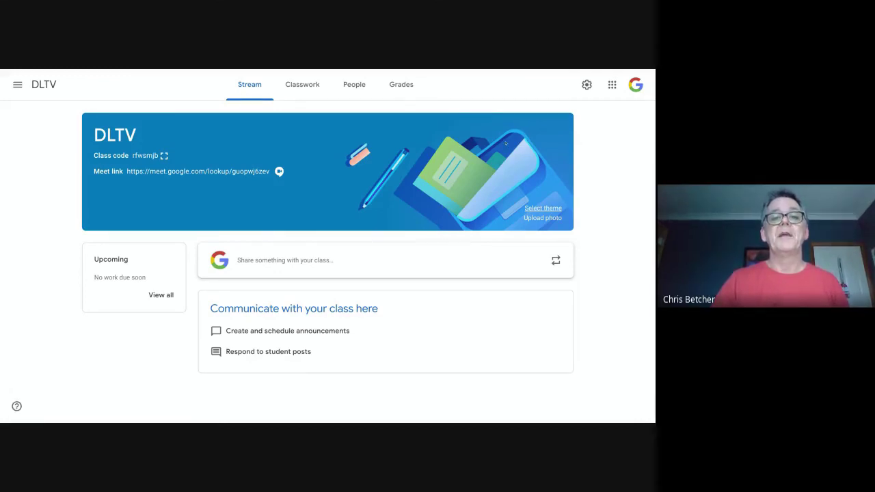
Step: View the class's teachers and students, and display the class code enlarged from the Stream page before closing it
{"action": "left_click", "coordinate": [354, 84]}
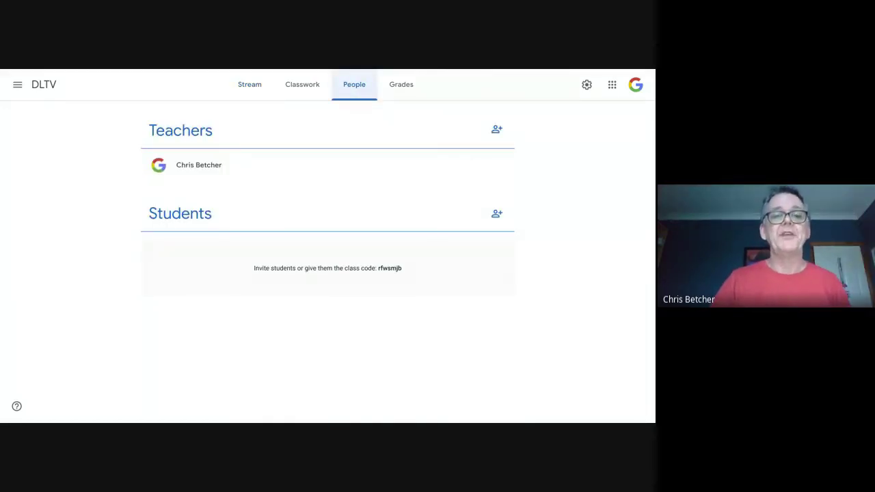
{"action": "left_click", "coordinate": [248, 84]}
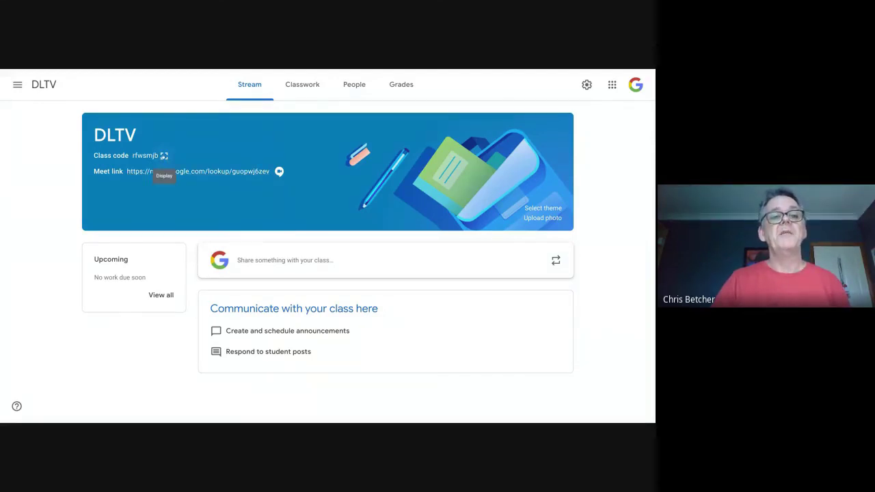
{"action": "left_click", "coordinate": [164, 156]}
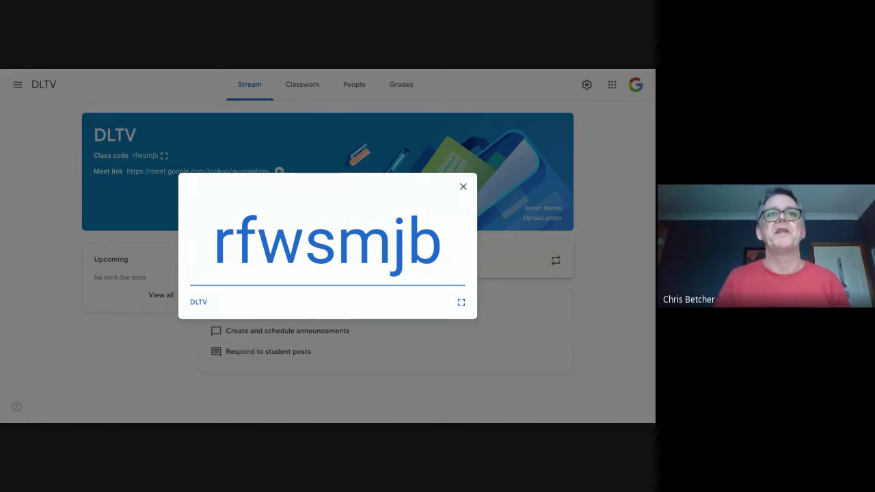
{"action": "left_click", "coordinate": [462, 188]}
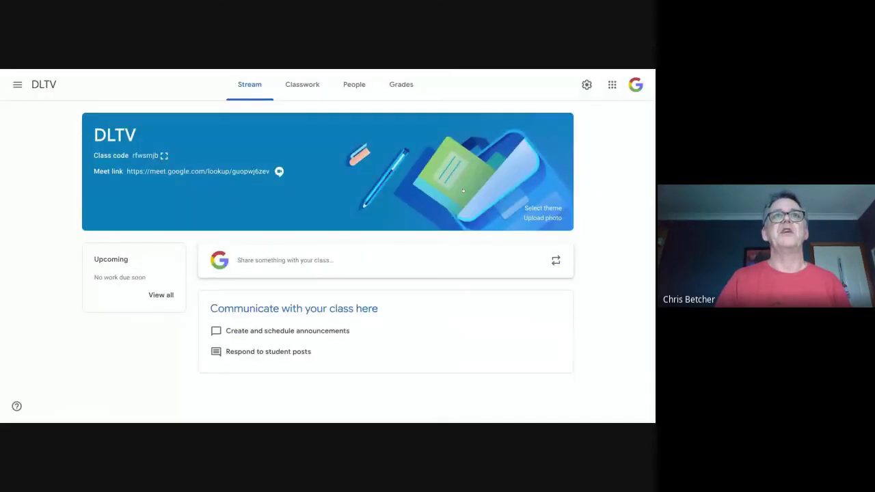
Step: Check the student list for newly joined students, and show the class code in full screen before leaving that display
{"action": "left_click", "coordinate": [354, 85]}
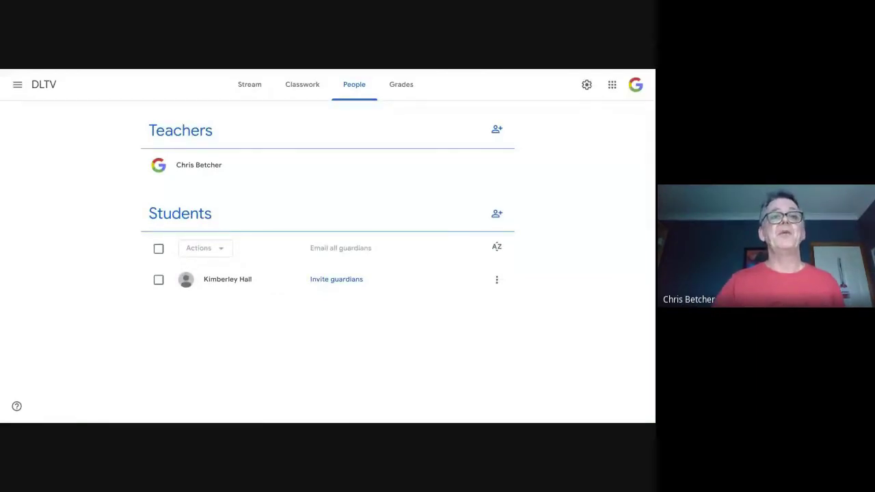
{"action": "left_click", "coordinate": [250, 84]}
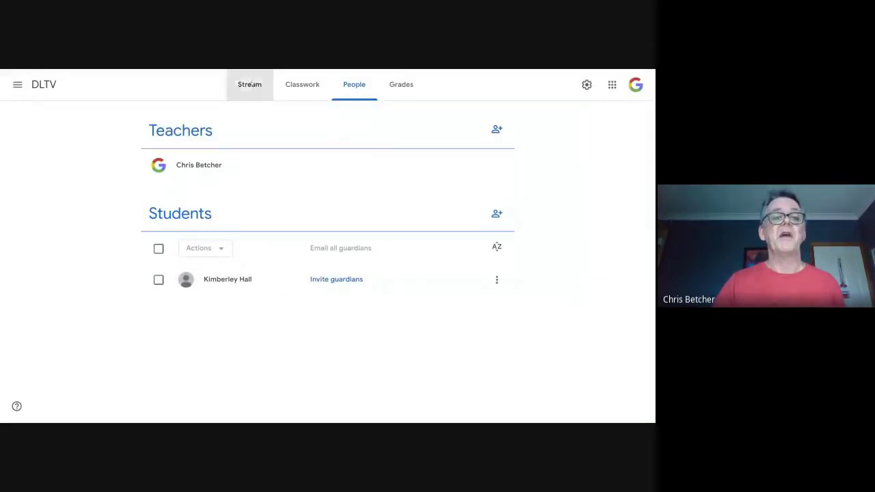
{"action": "left_click", "coordinate": [164, 156]}
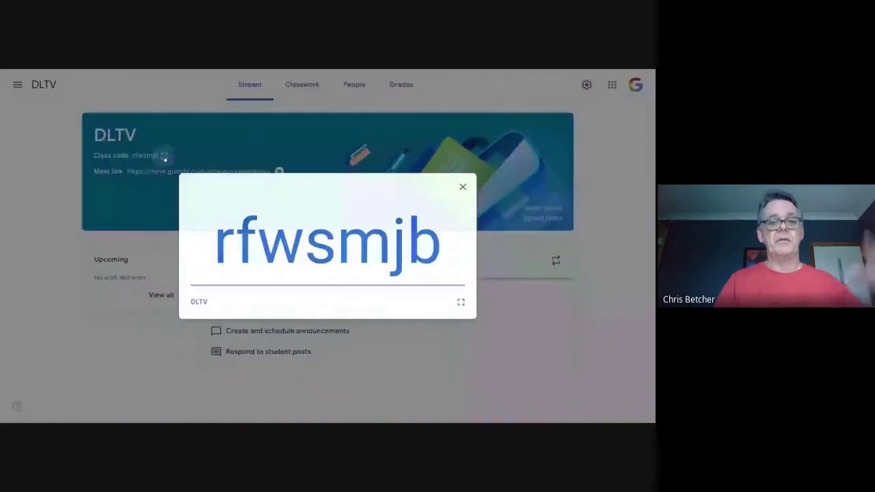
{"action": "left_click", "coordinate": [461, 303]}
{"action": "left_click", "coordinate": [11, 81]}
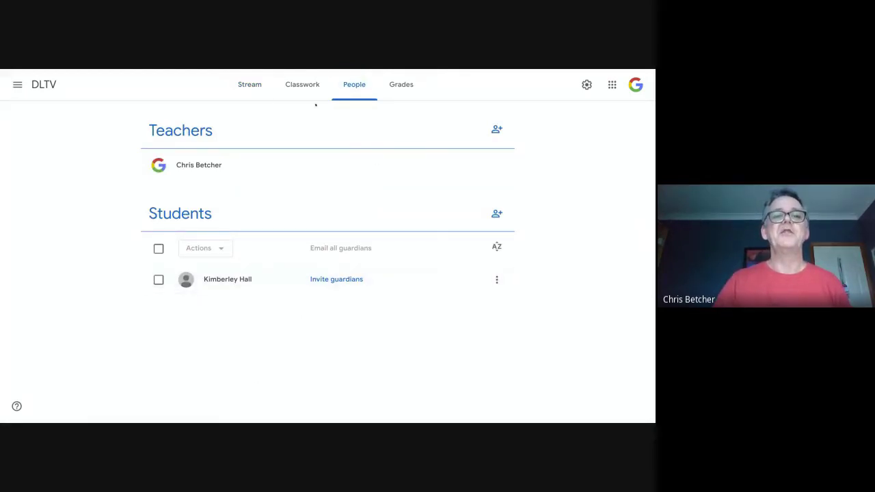
Step: Start a new assignment in the DLTV class's classwork
{"action": "left_click", "coordinate": [292, 84]}
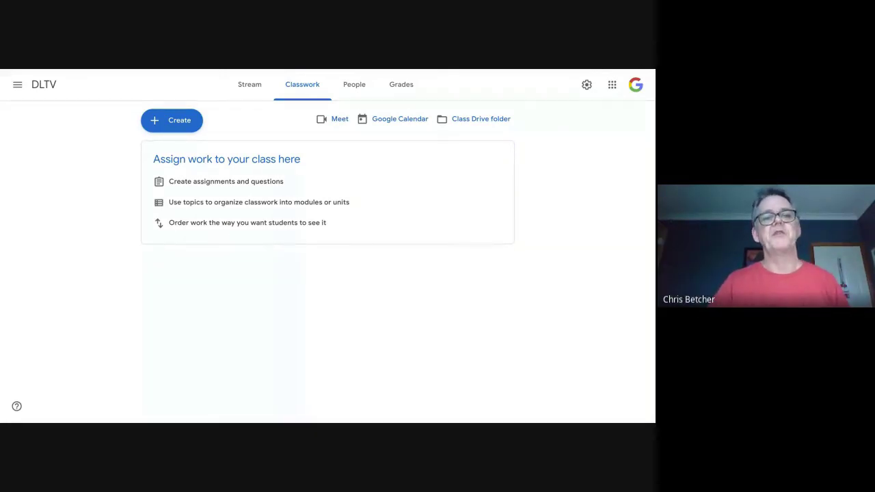
{"action": "left_click", "coordinate": [174, 119]}
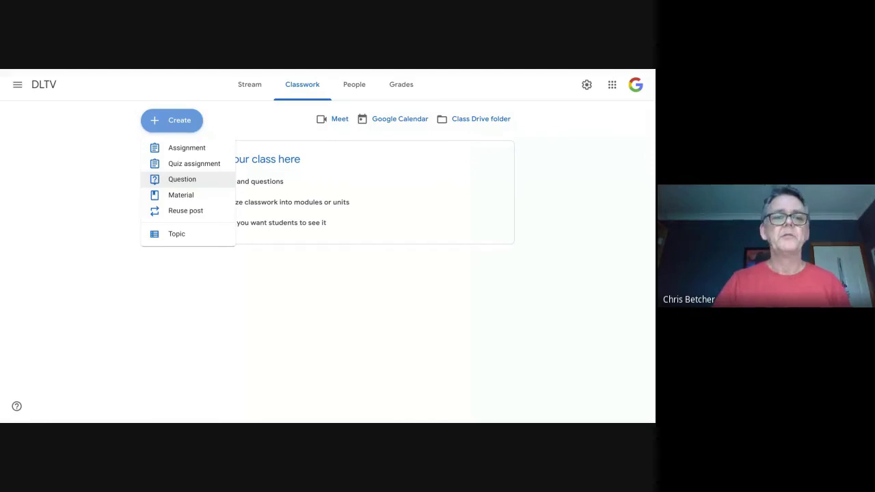
{"action": "left_click", "coordinate": [178, 149]}
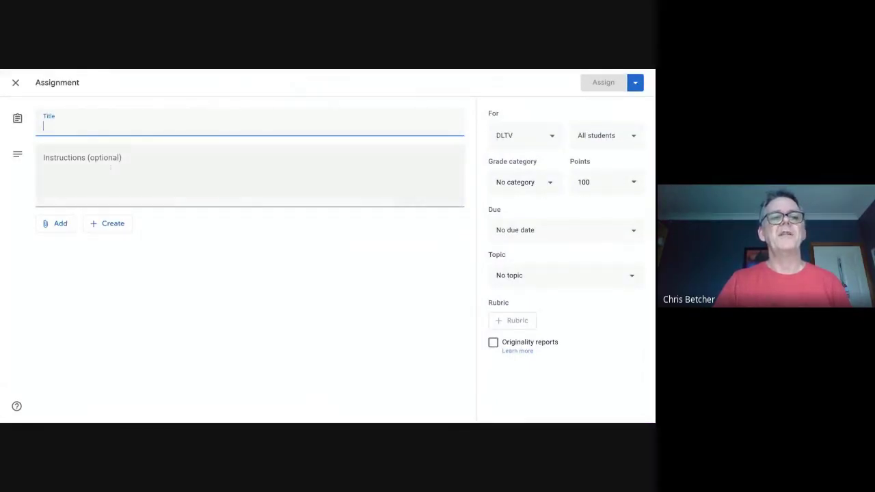
Step: Look at the assignment's options for adding attachments and creating new files without choosing any
{"action": "left_click", "coordinate": [50, 225]}
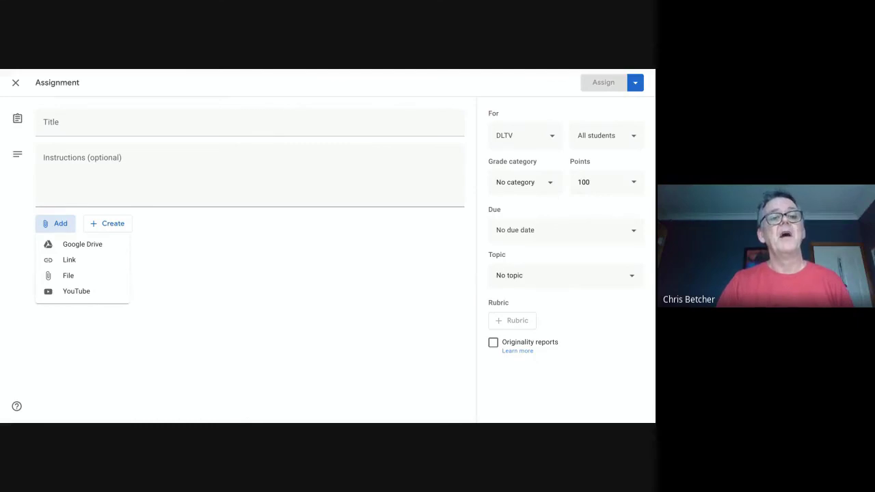
{"action": "left_click", "coordinate": [181, 275]}
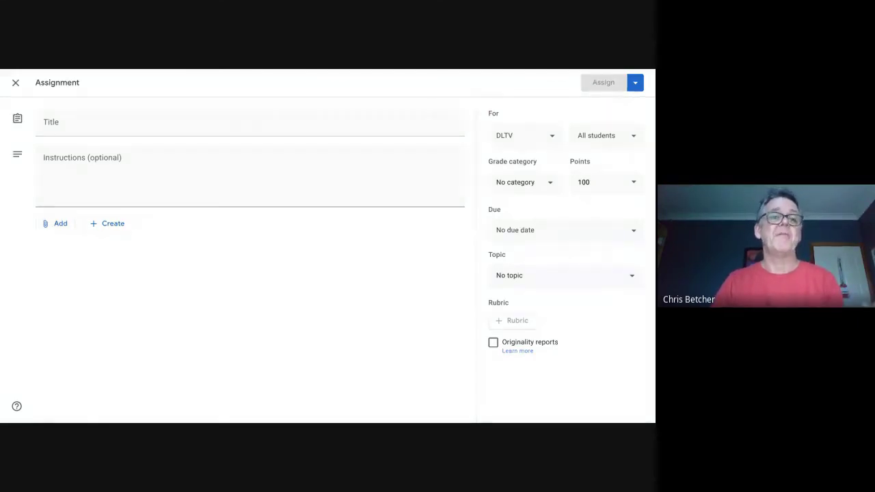
{"action": "left_click", "coordinate": [109, 222]}
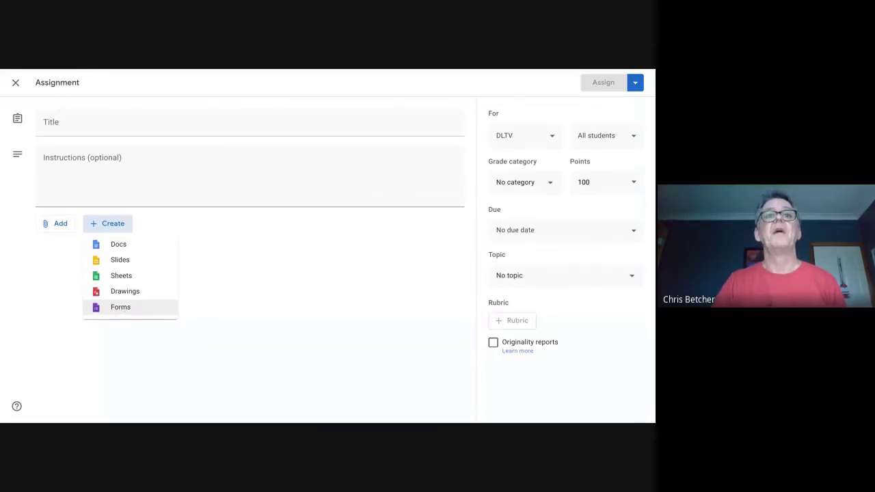
{"action": "left_click", "coordinate": [216, 293]}
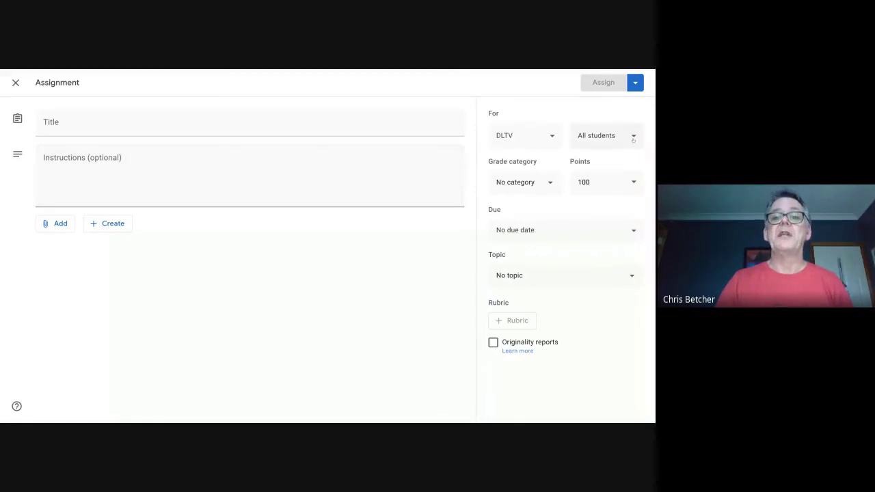
Step: Add the WATSSA Conference and Grow with Google Shellharbour classes to the assignment's recipients, and remove both again
{"action": "left_click", "coordinate": [550, 135]}
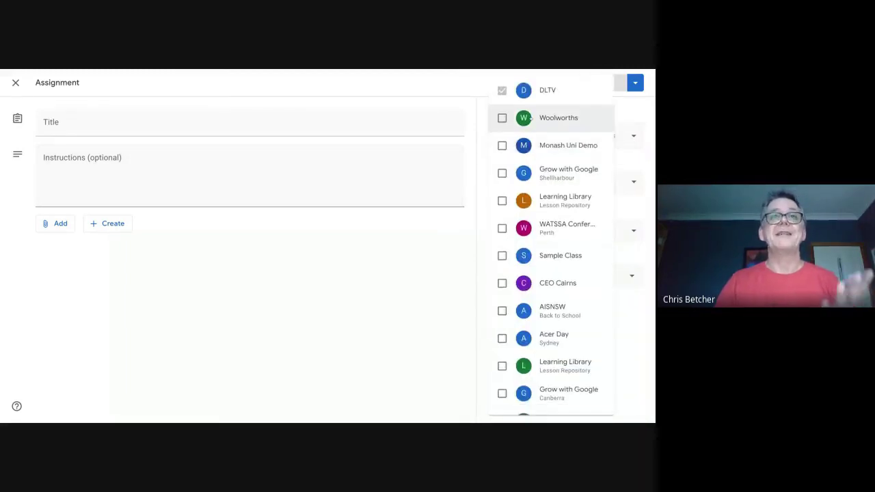
{"action": "left_click", "coordinate": [501, 229]}
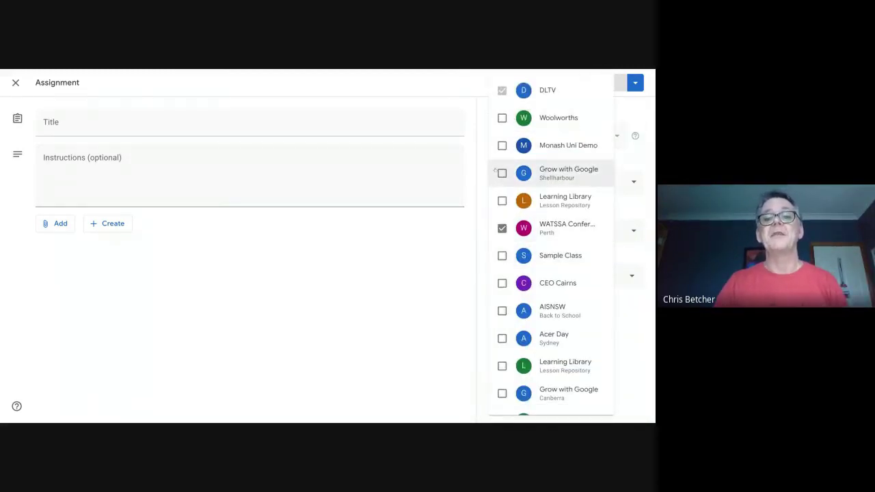
{"action": "left_click", "coordinate": [501, 173]}
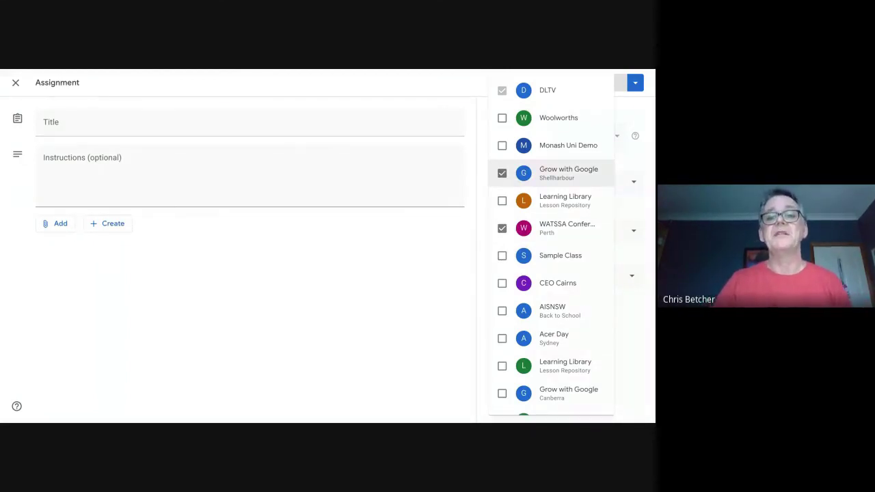
{"action": "left_click", "coordinate": [502, 172]}
{"action": "left_click", "coordinate": [501, 229]}
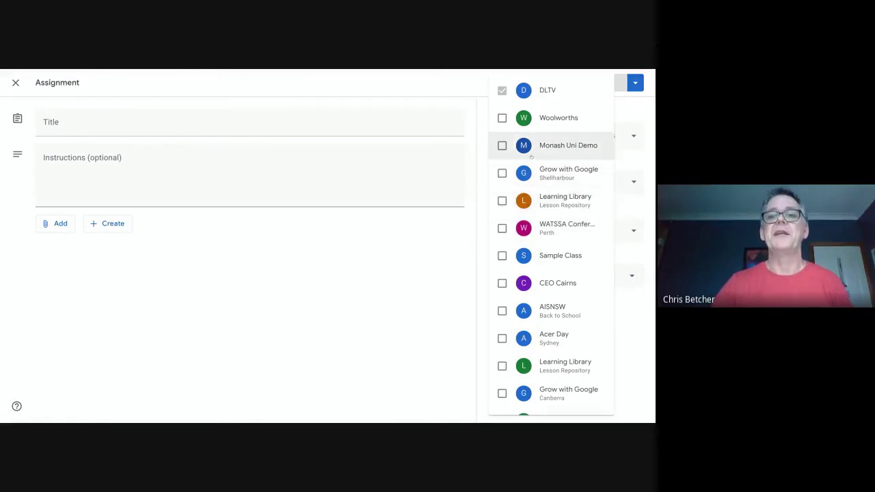
{"action": "left_click", "coordinate": [625, 106]}
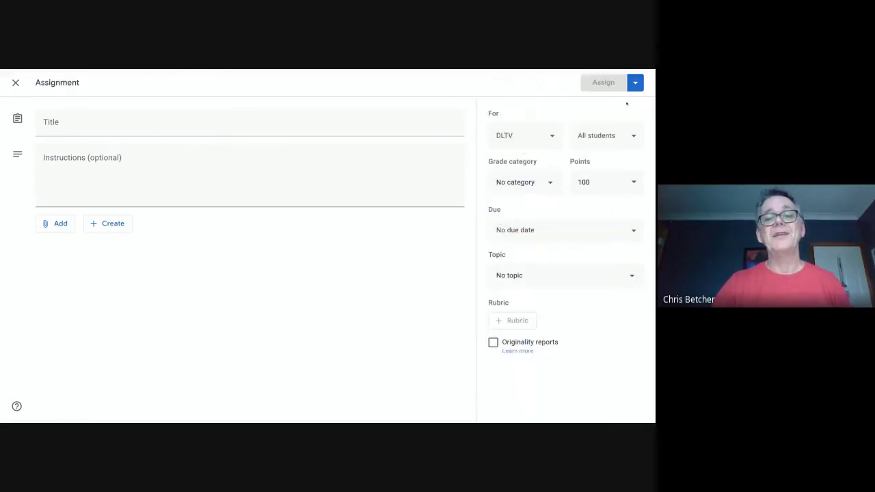
Step: Set the new assignment's grade category to Classwork after viewing its student choices, and close the assignment without assigning it
{"action": "left_click", "coordinate": [598, 136]}
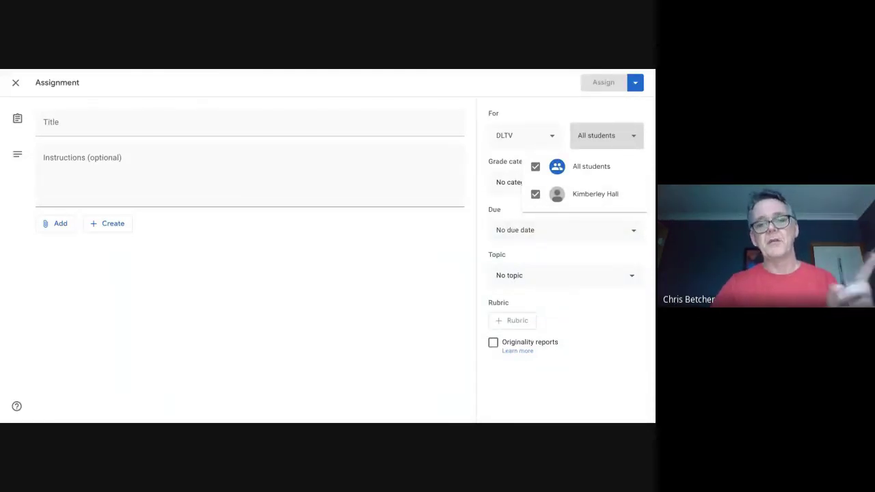
{"action": "left_click", "coordinate": [532, 201]}
{"action": "left_click", "coordinate": [545, 182]}
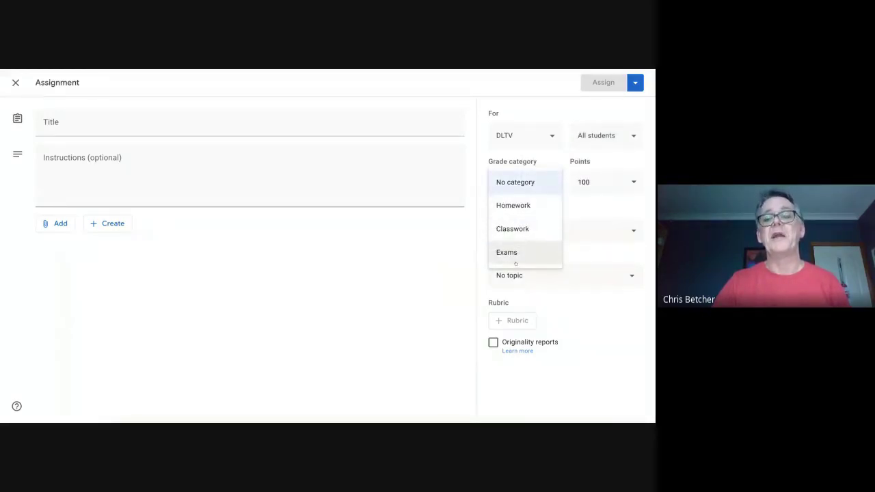
{"action": "left_click", "coordinate": [520, 229]}
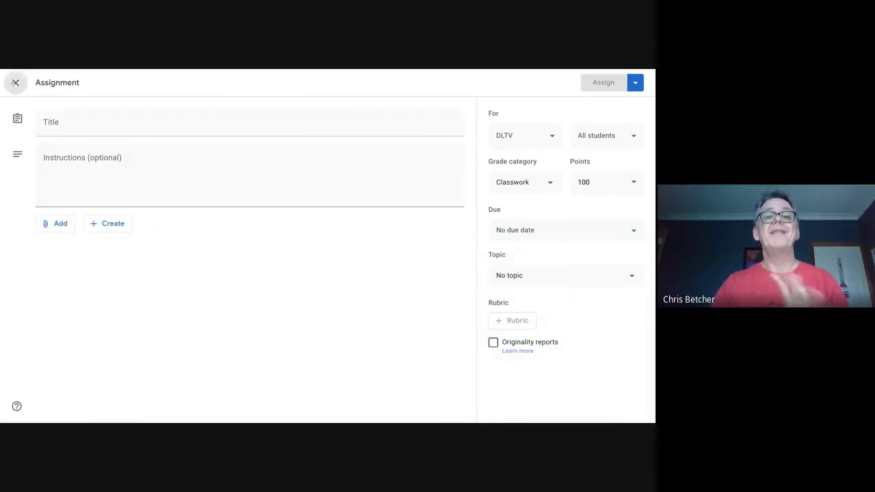
{"action": "left_click", "coordinate": [15, 83]}
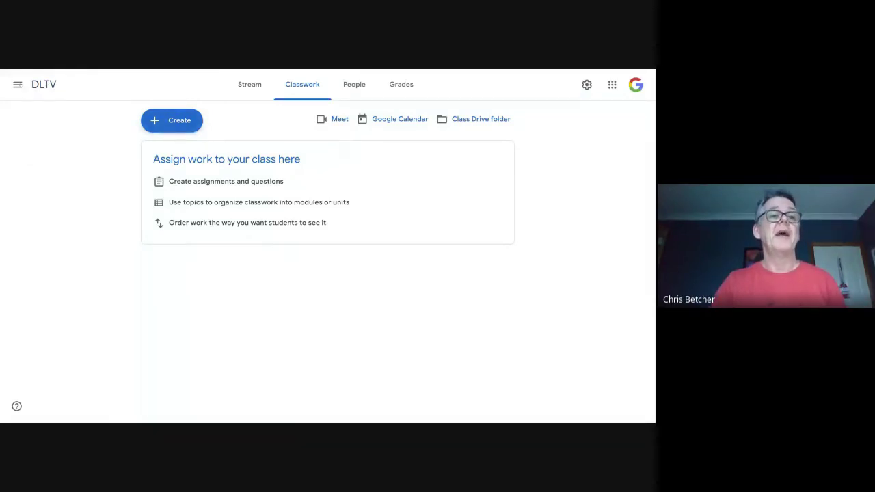
Step: Look through the Learning Library class's classwork topics and the lessons stored under them
{"action": "left_click", "coordinate": [18, 84]}
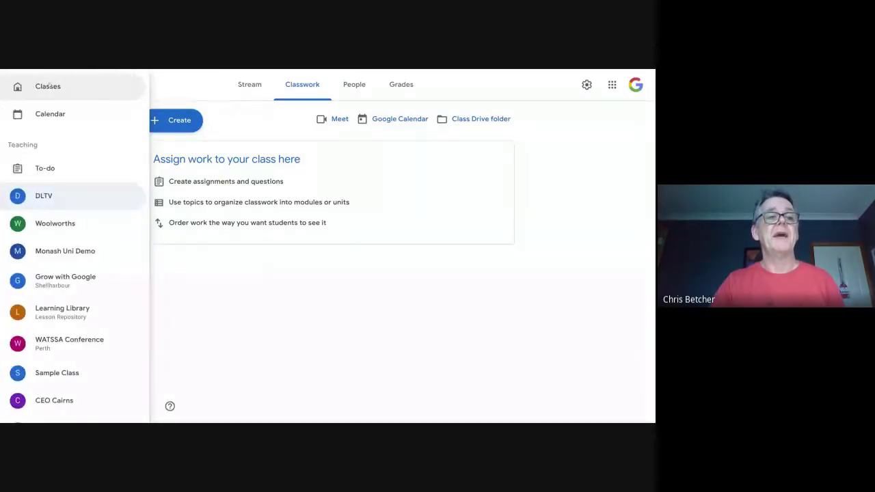
{"action": "left_click", "coordinate": [27, 86]}
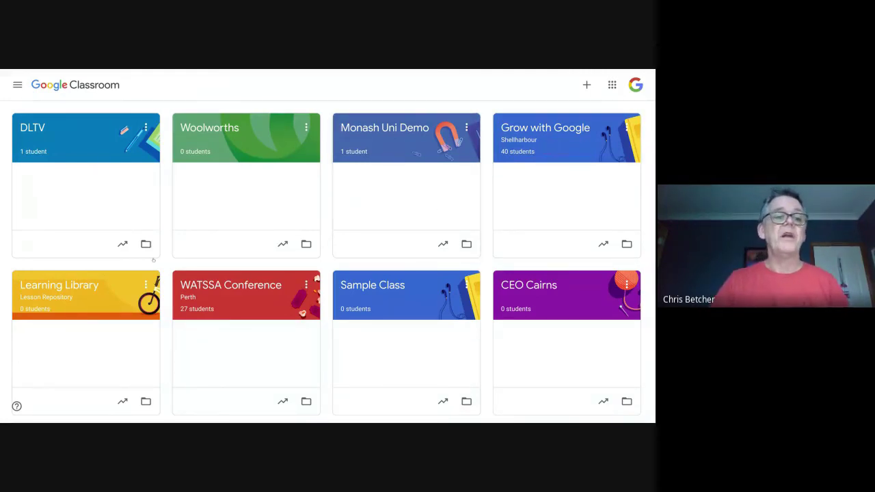
{"action": "left_click", "coordinate": [60, 288]}
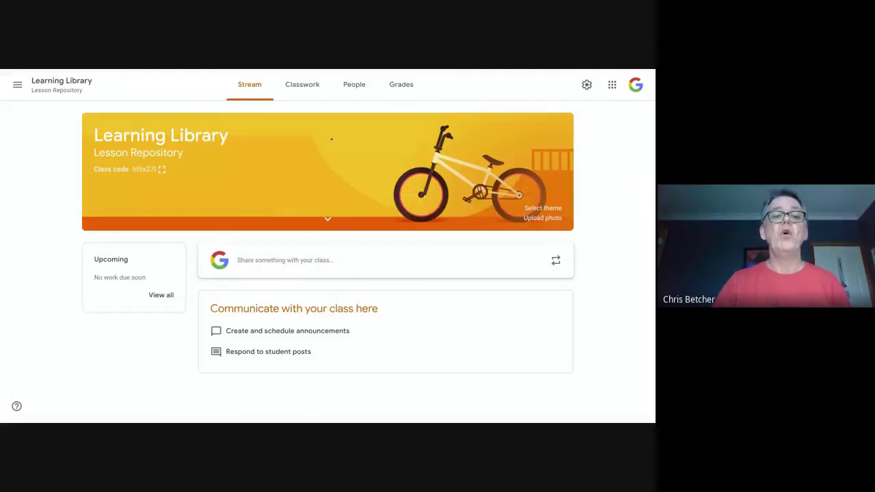
{"action": "scroll", "coordinate": [445, 250], "scroll_direction": "down", "scroll_amount": 5}
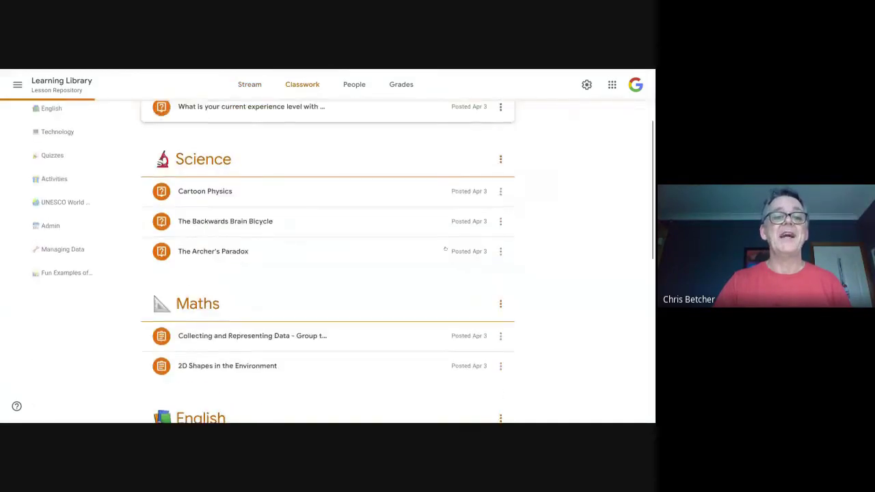
{"action": "scroll", "coordinate": [444, 251], "scroll_direction": "down", "scroll_amount": 1}
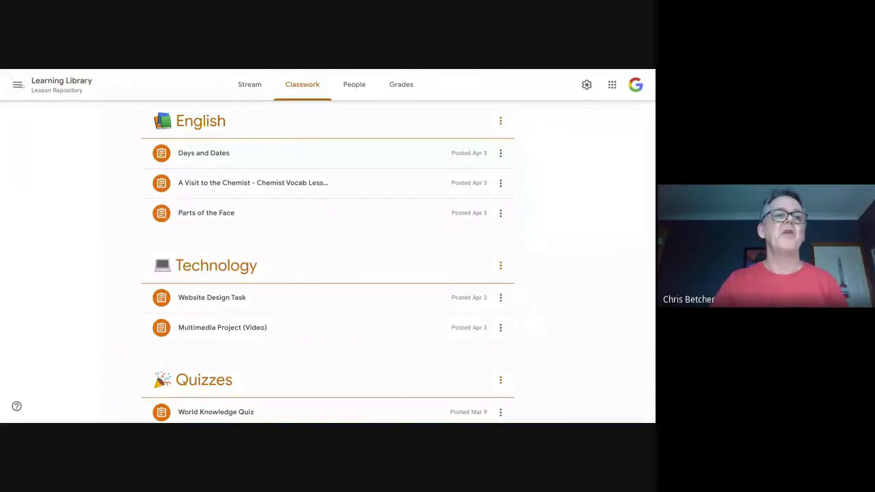
Step: Return to the DLTV class and open its classwork
{"action": "left_click", "coordinate": [18, 84]}
{"action": "left_click", "coordinate": [43, 87]}
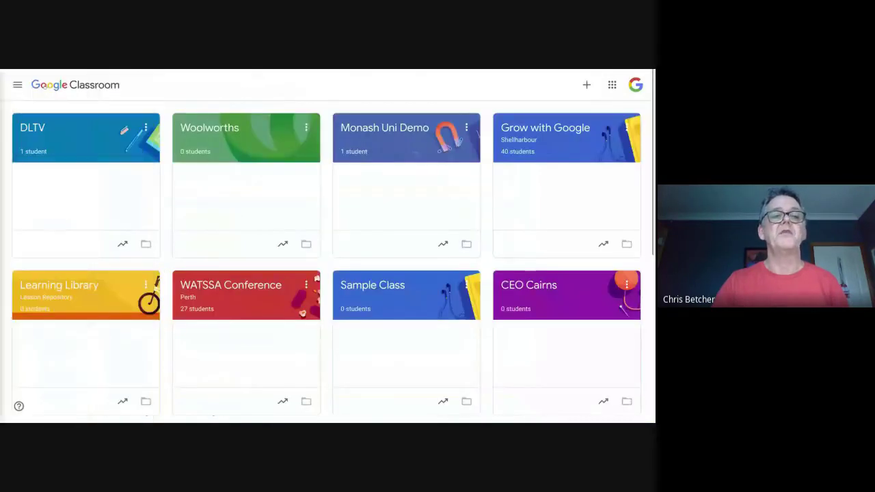
{"action": "left_click", "coordinate": [31, 127]}
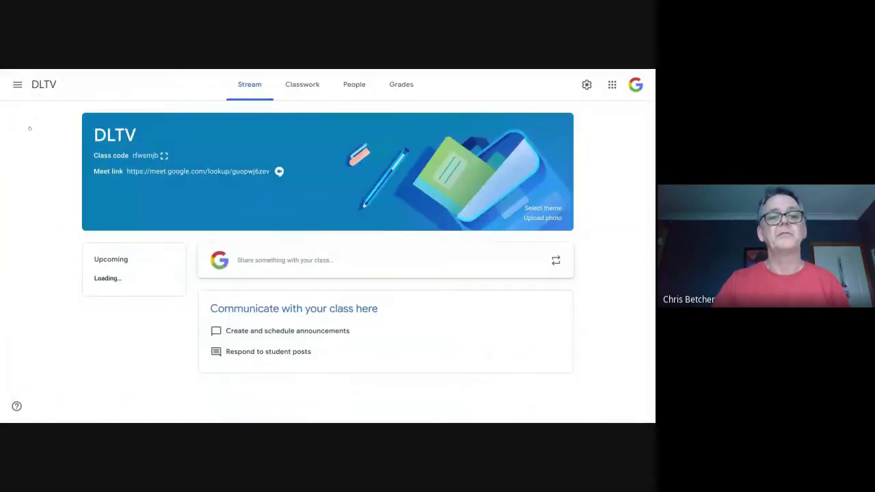
{"action": "left_click", "coordinate": [301, 84]}
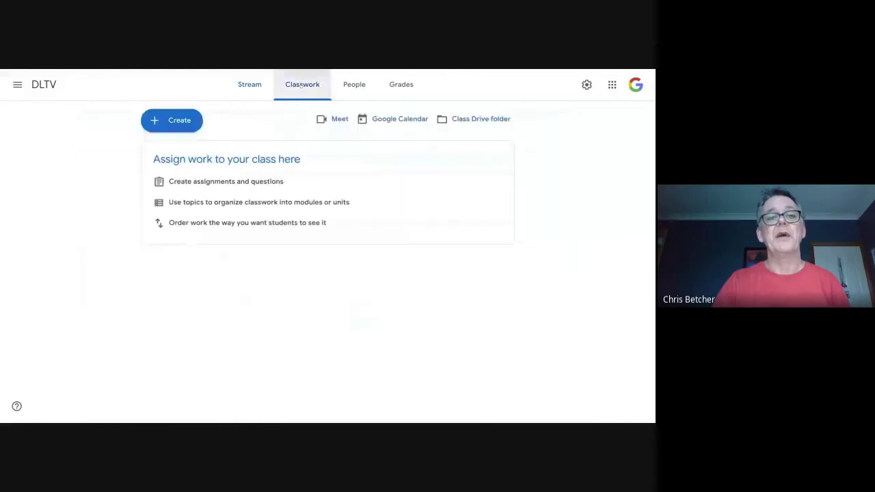
{"action": "left_click", "coordinate": [179, 120]}
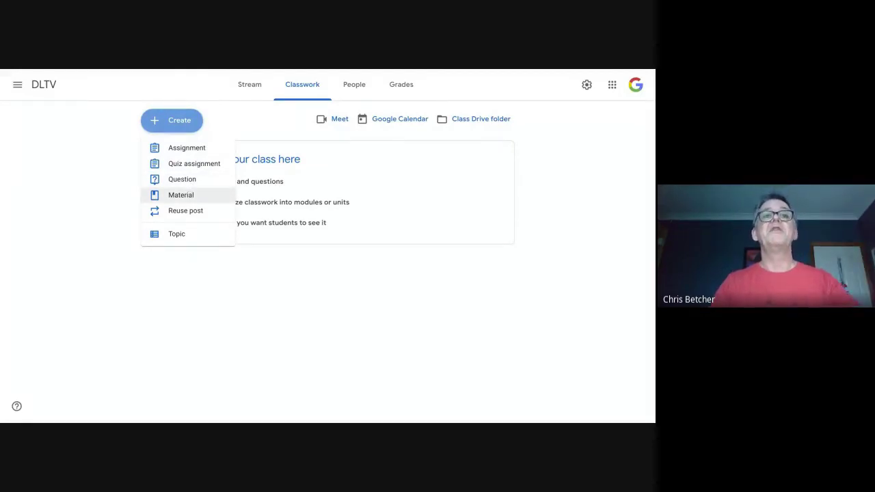
{"action": "left_click", "coordinate": [183, 212]}
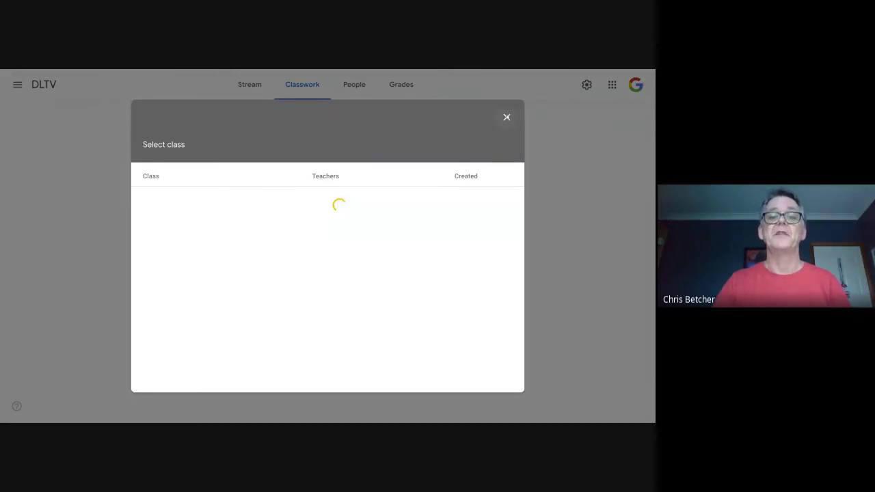
{"action": "key", "text": "Escape"}
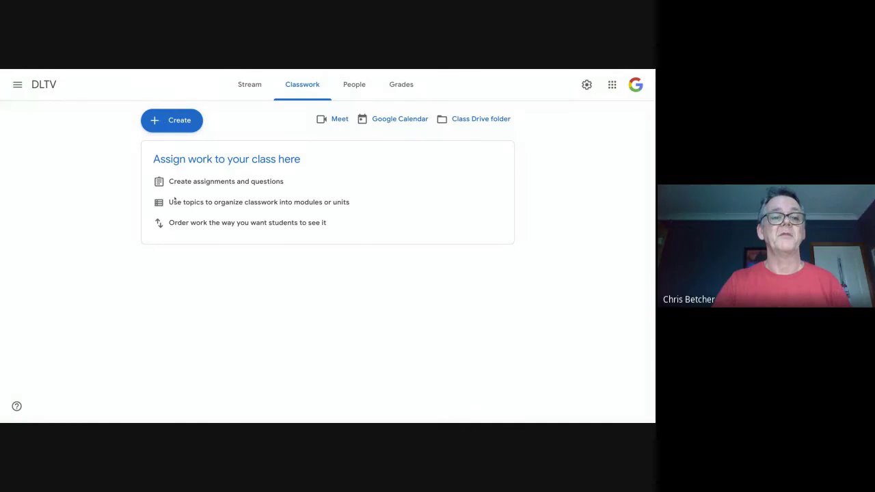
Step: Reuse the Multimedia Project (Video) post from the Learning Library class in DLTV, with new copies of all attachments
{"action": "left_click", "coordinate": [172, 120]}
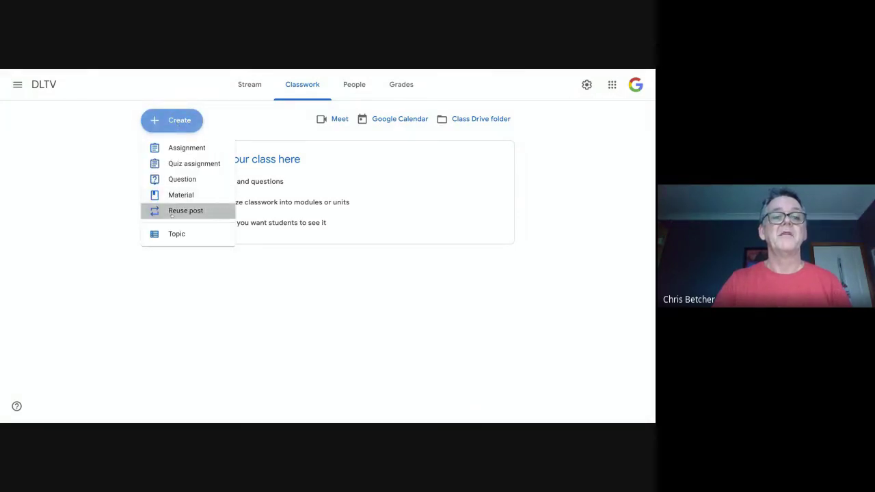
{"action": "left_click", "coordinate": [171, 216]}
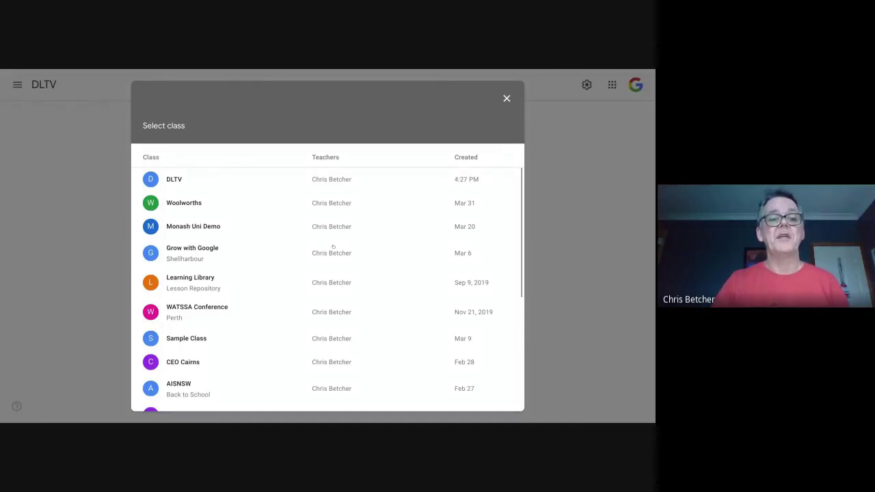
{"action": "left_click", "coordinate": [180, 281]}
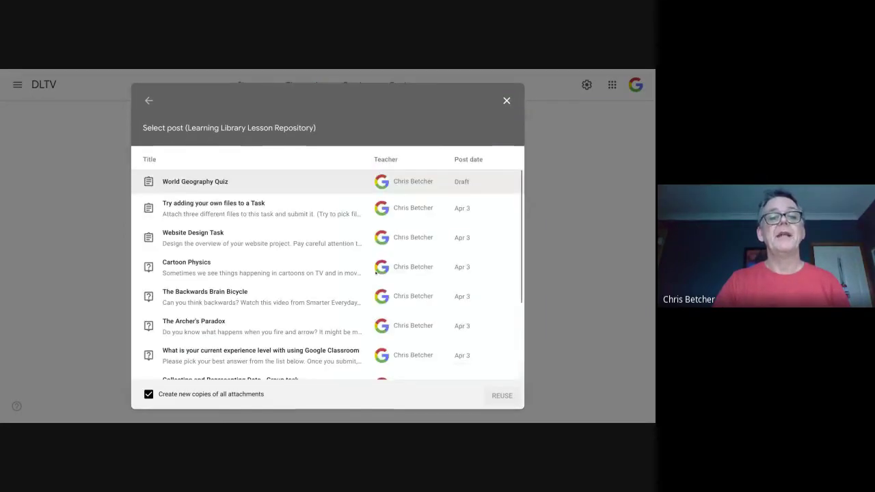
{"action": "scroll", "coordinate": [302, 235], "scroll_direction": "down", "scroll_amount": 5}
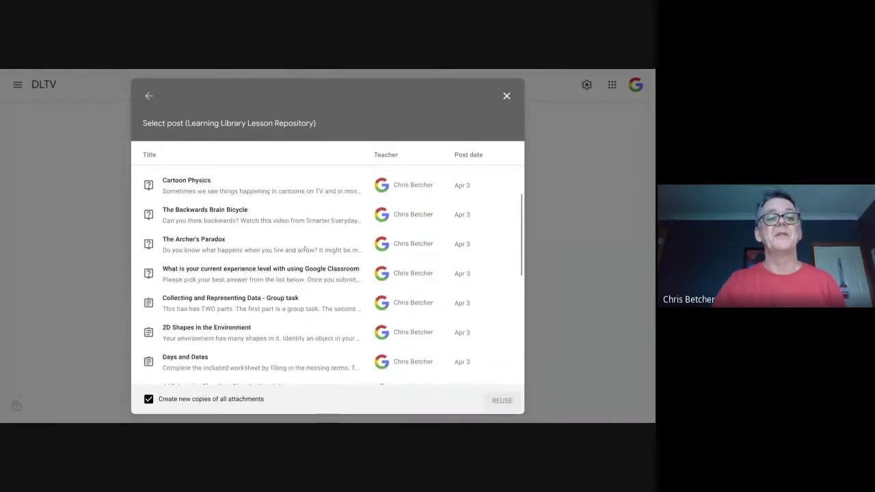
{"action": "scroll", "coordinate": [305, 249], "scroll_direction": "down", "scroll_amount": 1}
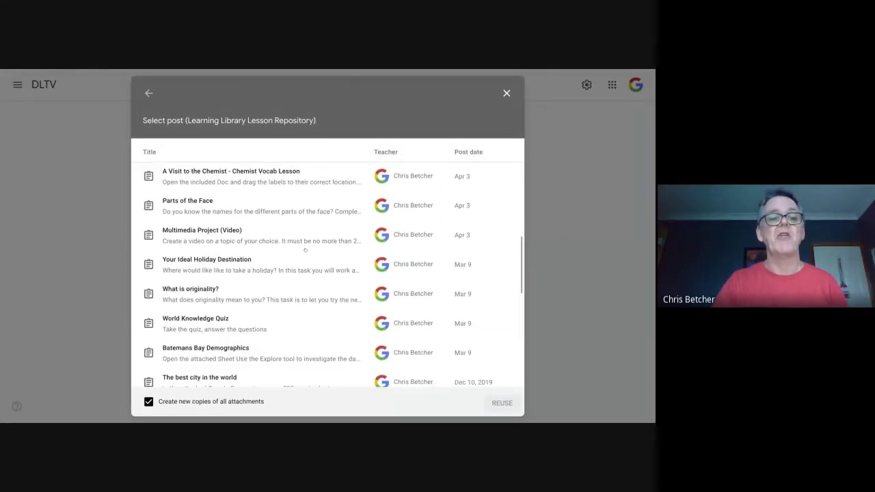
{"action": "scroll", "coordinate": [304, 249], "scroll_direction": "up", "scroll_amount": 2}
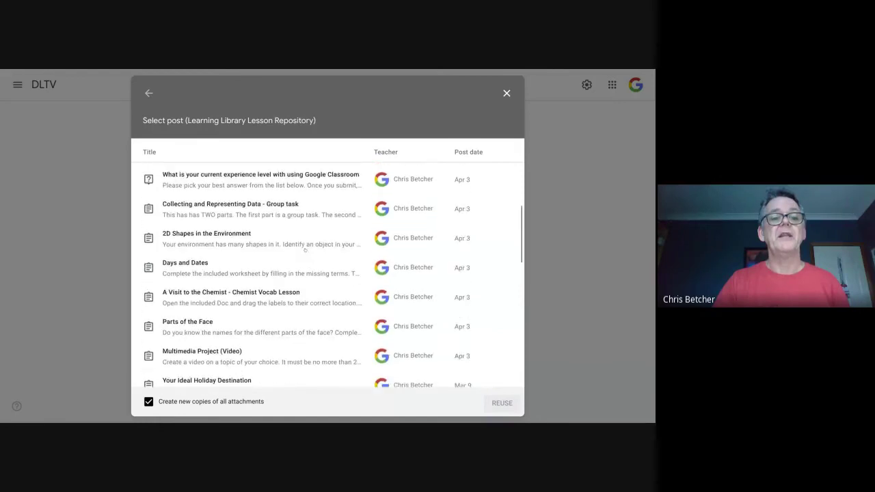
{"action": "scroll", "coordinate": [305, 249], "scroll_direction": "down", "scroll_amount": 1}
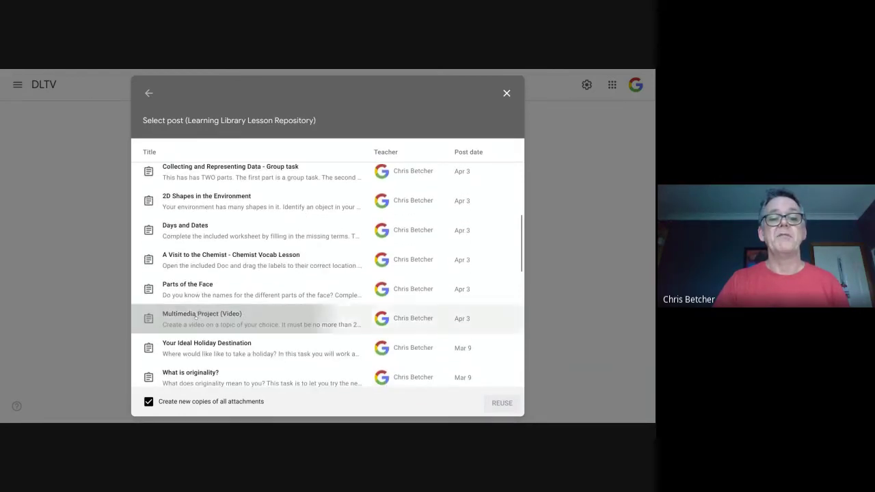
{"action": "left_click", "coordinate": [204, 326]}
{"action": "scroll", "coordinate": [258, 290], "scroll_direction": "down", "scroll_amount": 1}
{"action": "scroll", "coordinate": [258, 290], "scroll_direction": "down", "scroll_amount": 1}
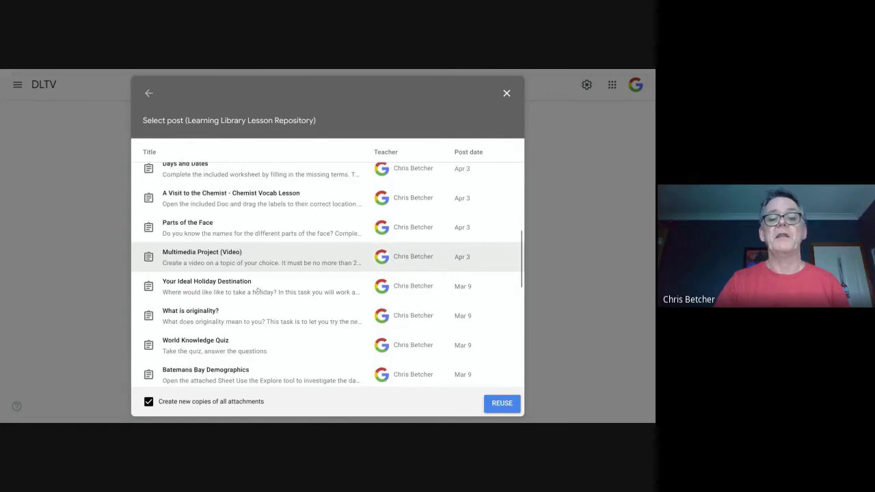
{"action": "left_click", "coordinate": [503, 403]}
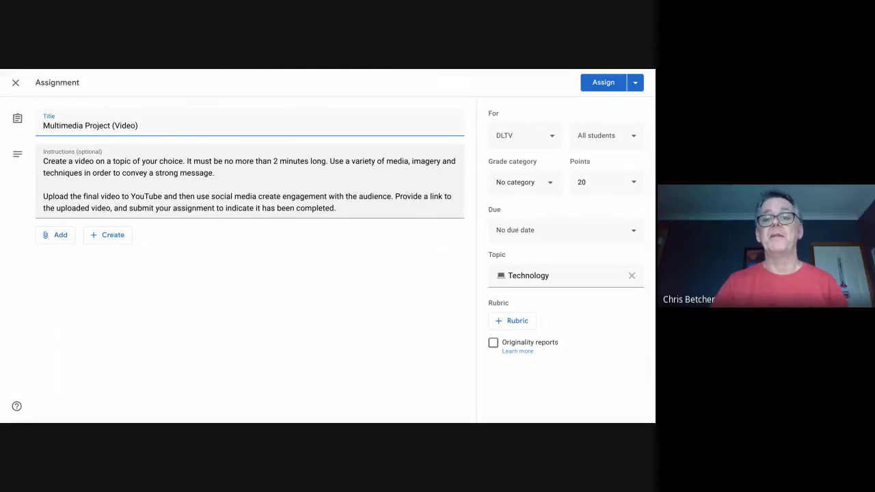
Step: Set the grade category of the Multimedia Project (Video) assignment to Classwork
{"action": "left_click", "coordinate": [550, 182]}
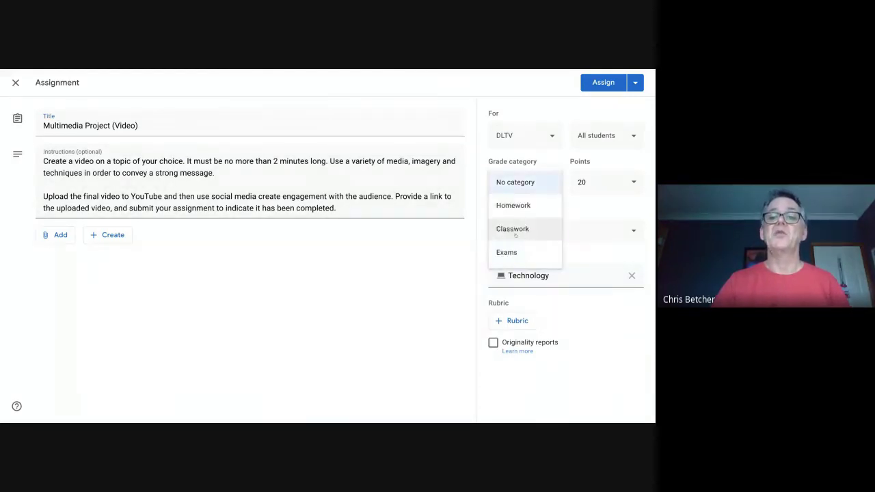
{"action": "left_click", "coordinate": [516, 226]}
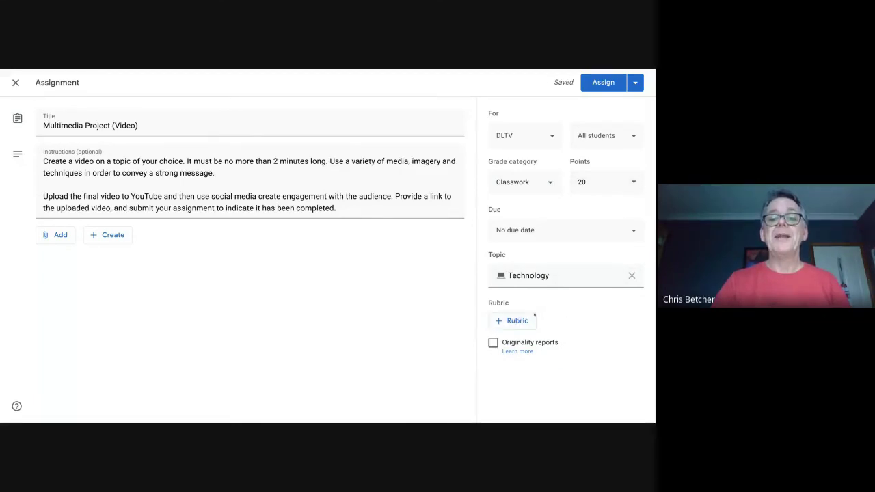
Step: Check the assignment's rubric options and the DLTV class's reusable rubrics without selecting one
{"action": "left_click", "coordinate": [516, 321]}
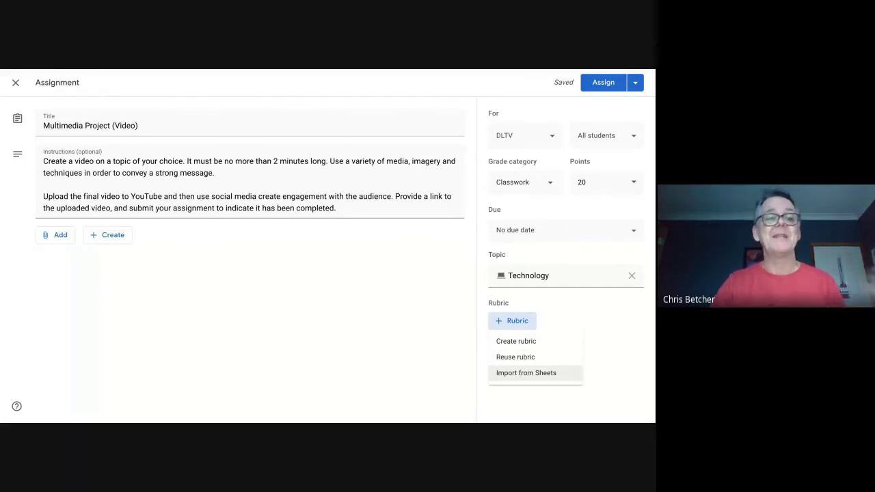
{"action": "left_click", "coordinate": [524, 358]}
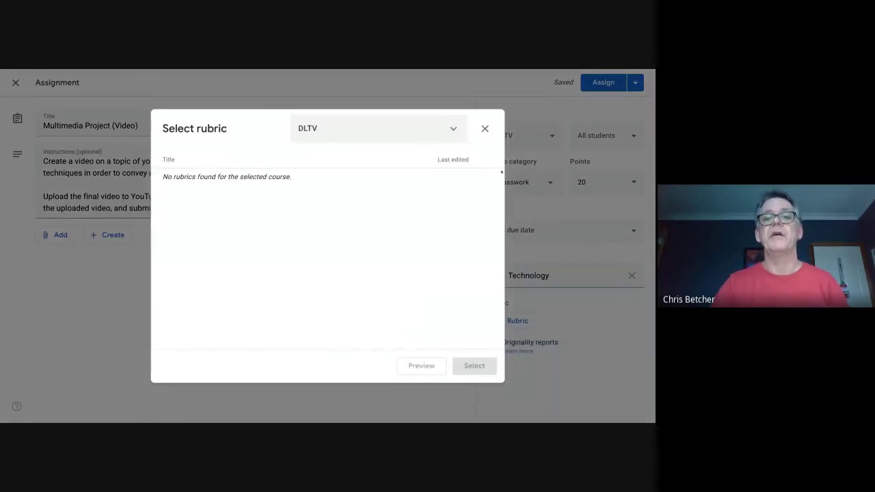
{"action": "key", "text": "Escape"}
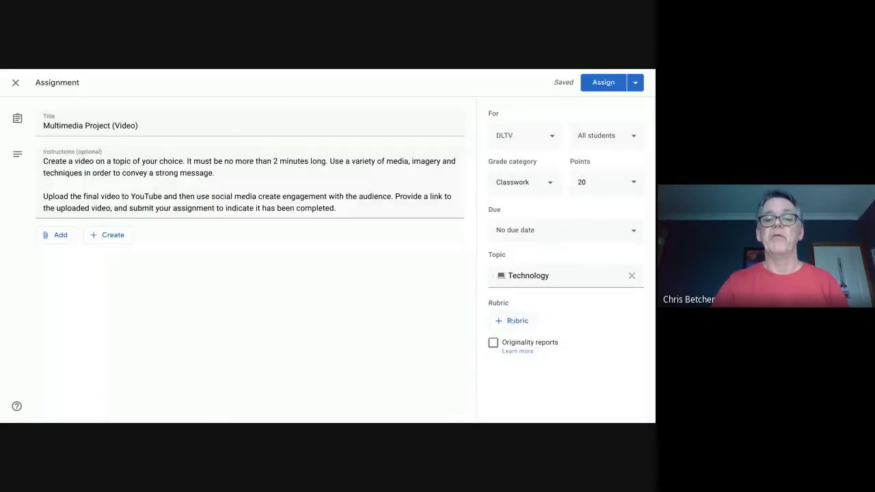
Step: Import the assignment's rubric from the Multimedia Project spreadsheet in the DigiTasks shared drive's Rubric Imports folder and save it
{"action": "left_click", "coordinate": [510, 321]}
{"action": "left_click", "coordinate": [530, 371]}
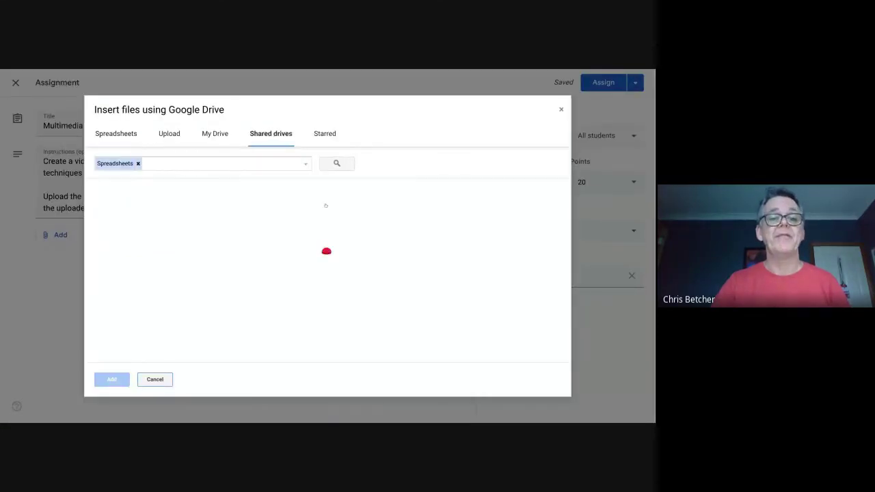
{"action": "left_click", "coordinate": [345, 233]}
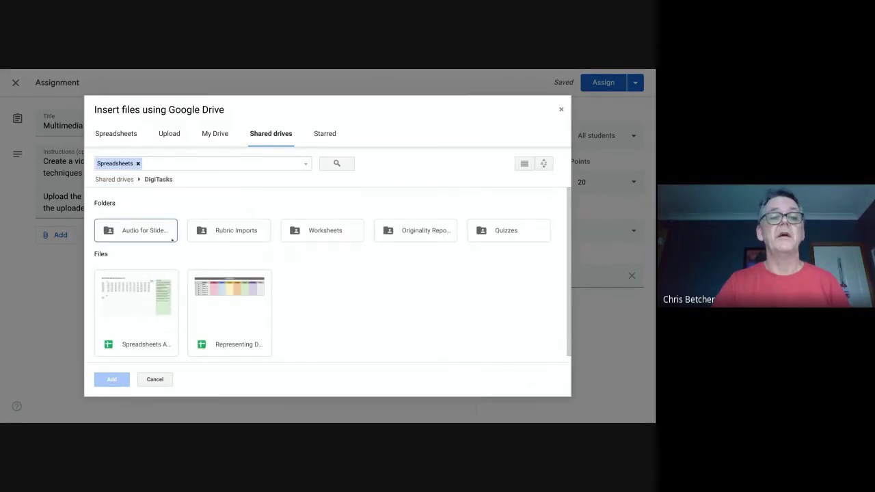
{"action": "double_click", "coordinate": [245, 233]}
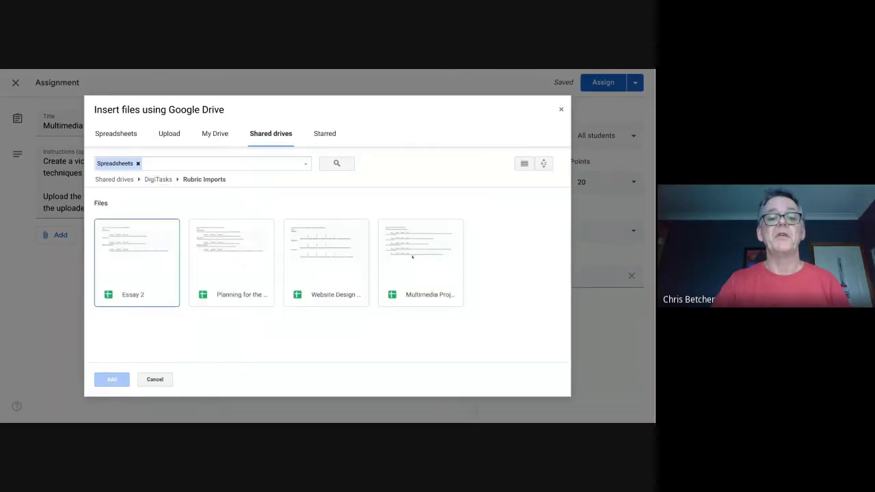
{"action": "left_click", "coordinate": [413, 247]}
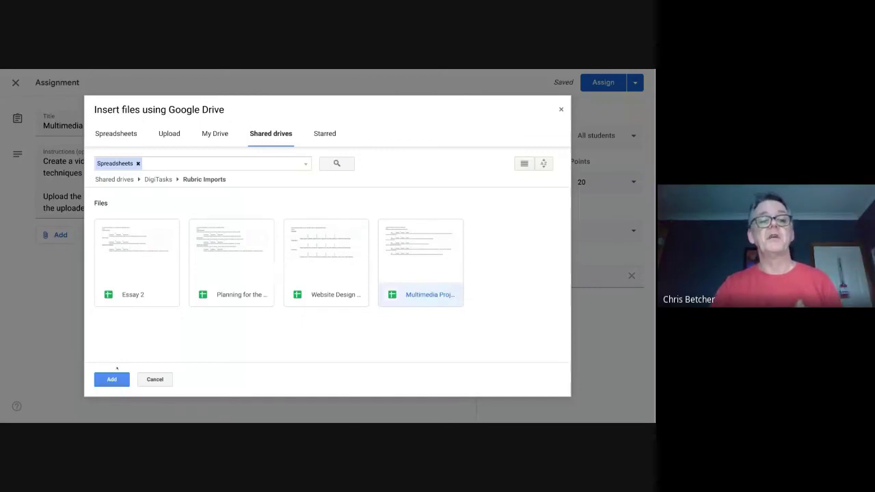
{"action": "left_click", "coordinate": [113, 377]}
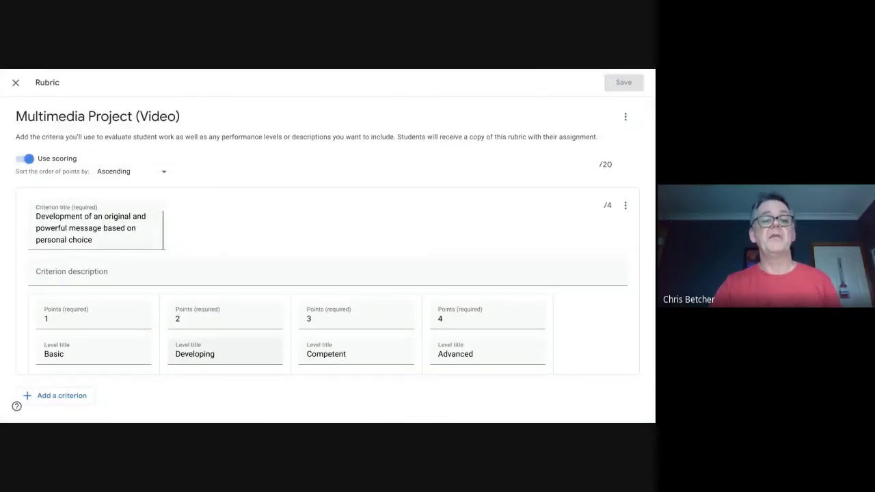
{"action": "scroll", "coordinate": [328, 280], "scroll_direction": "down", "scroll_amount": 15}
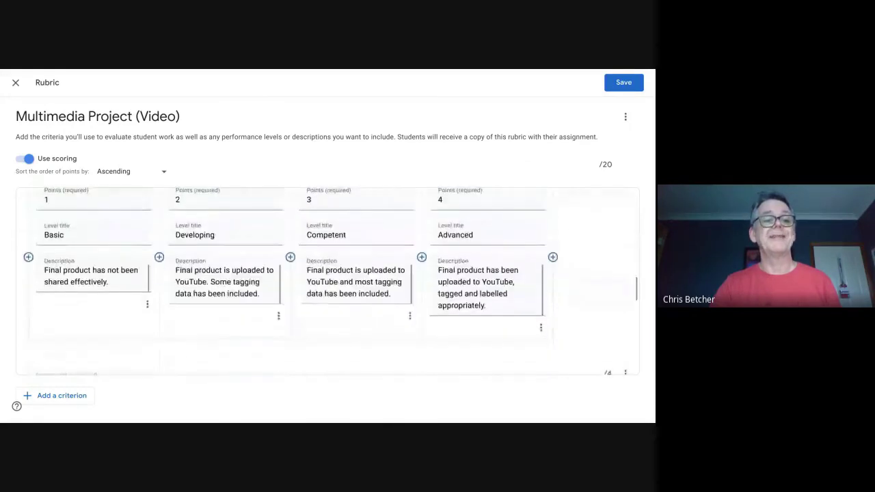
{"action": "scroll", "coordinate": [191, 343], "scroll_direction": "up", "scroll_amount": 3}
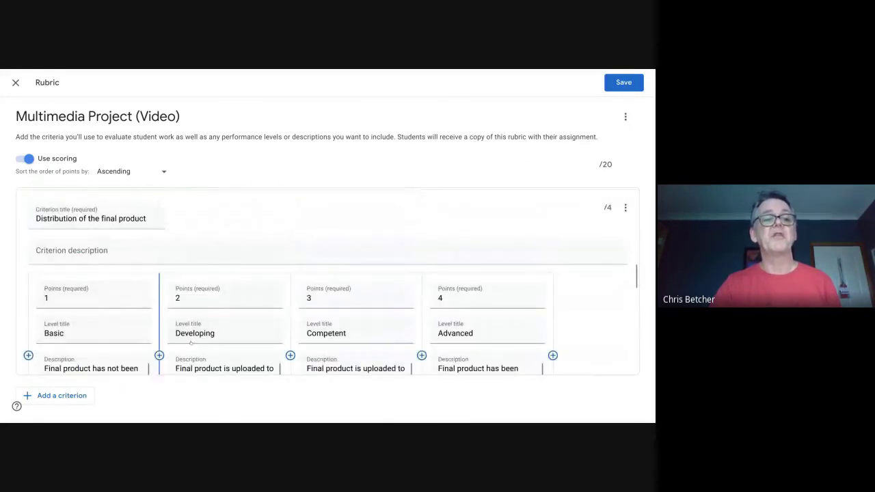
{"action": "left_click", "coordinate": [619, 83]}
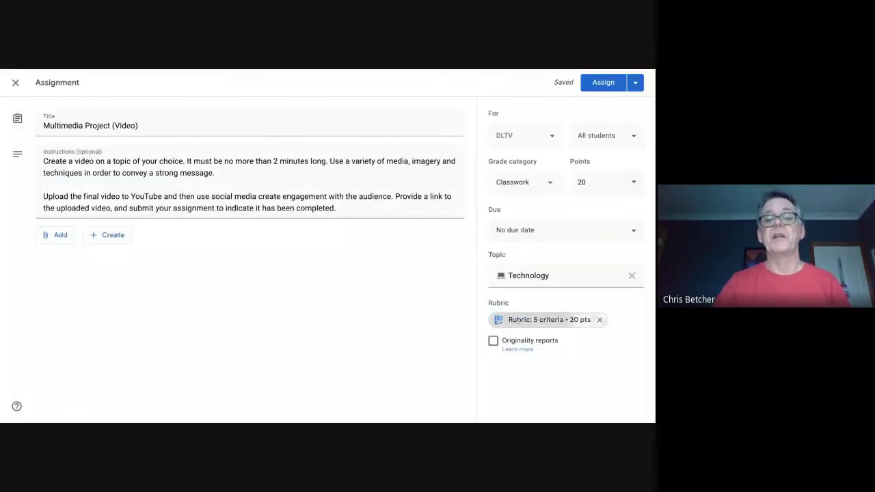
Step: Review the criteria and performance levels of the attached rubric, and return to the assignment
{"action": "left_click", "coordinate": [518, 320]}
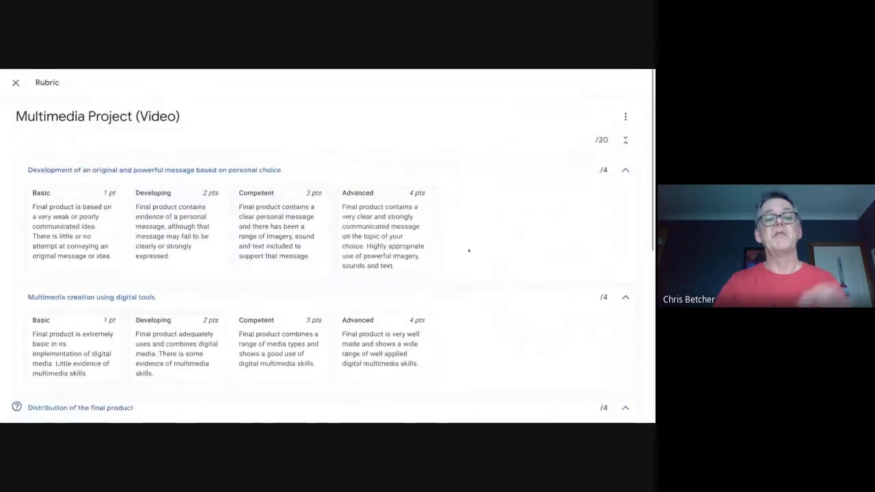
{"action": "scroll", "coordinate": [469, 252], "scroll_direction": "down", "scroll_amount": 2}
{"action": "scroll", "coordinate": [468, 252], "scroll_direction": "down", "scroll_amount": 2}
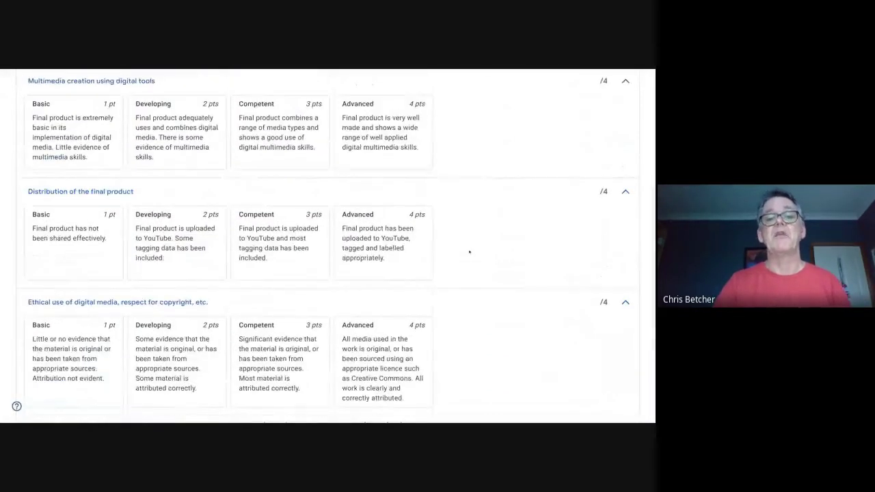
{"action": "scroll", "coordinate": [469, 252], "scroll_direction": "up", "scroll_amount": 4}
{"action": "left_click", "coordinate": [15, 82]}
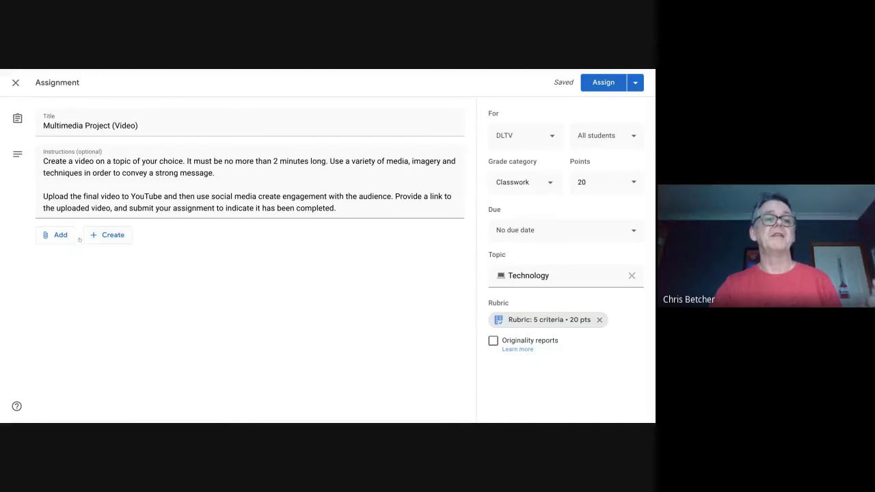
Step: Check the attachment source options without adding any file, and assign Multimedia Project (Video) to all students in DLTV
{"action": "left_click", "coordinate": [55, 235]}
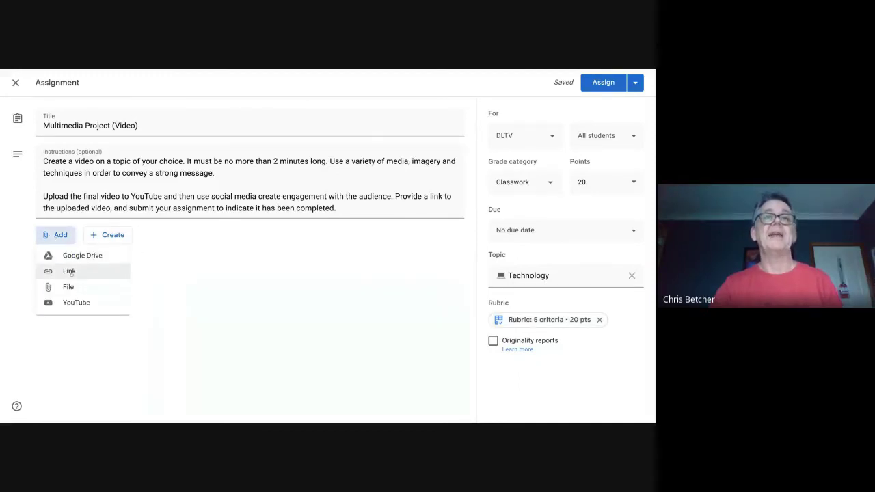
{"action": "left_click", "coordinate": [192, 283]}
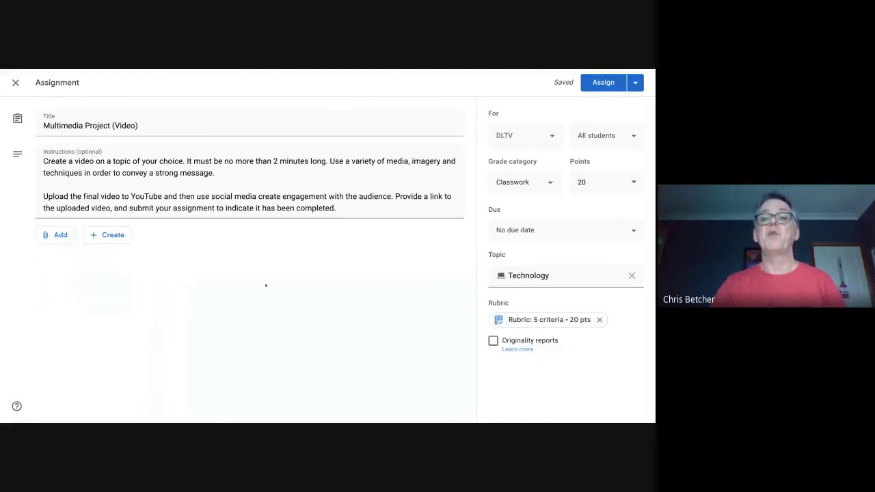
{"action": "left_click", "coordinate": [600, 82]}
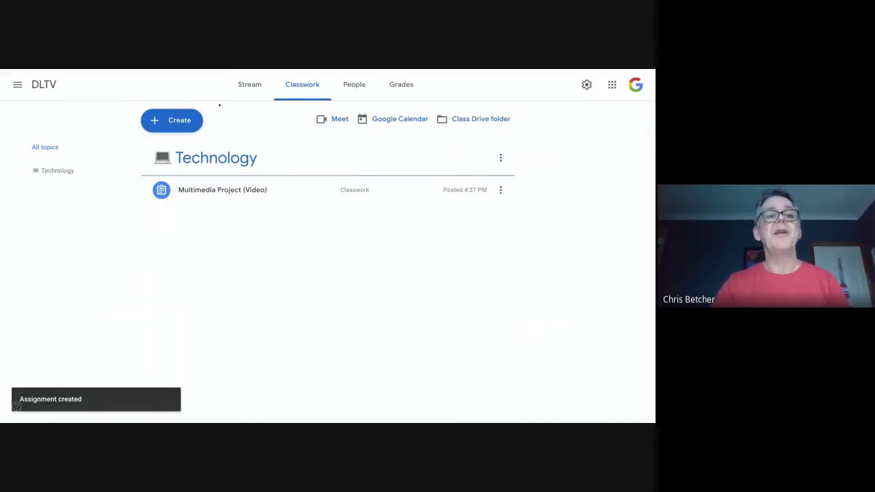
Step: Reuse the Days and Dates post from the Learning Library class in DLTV, with new copies of all attachments
{"action": "left_click", "coordinate": [173, 121]}
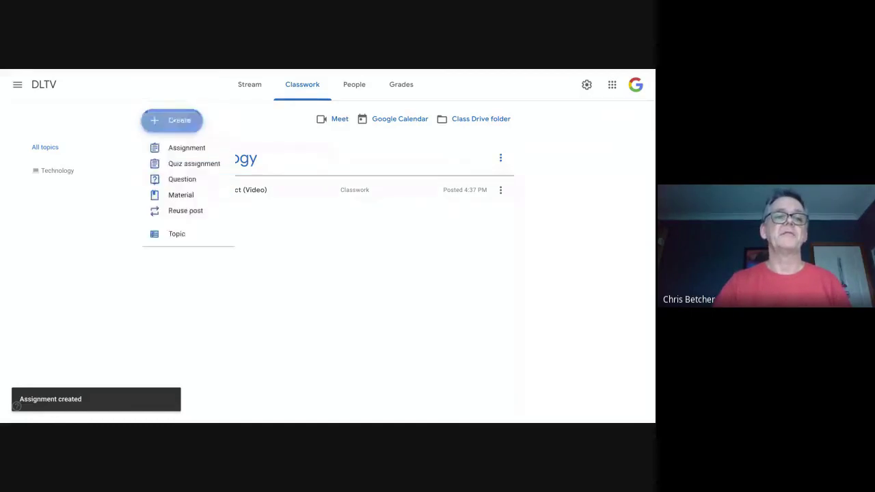
{"action": "left_click", "coordinate": [171, 215]}
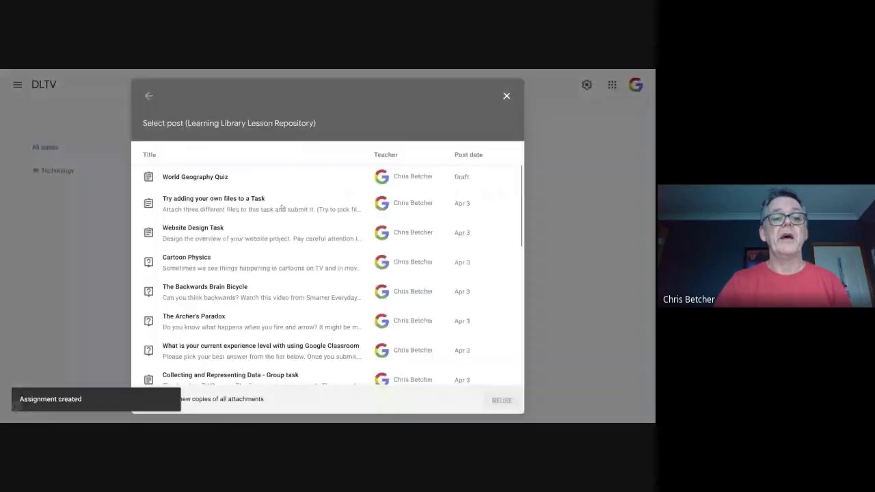
{"action": "scroll", "coordinate": [281, 207], "scroll_direction": "down", "scroll_amount": 2}
{"action": "scroll", "coordinate": [282, 206], "scroll_direction": "down", "scroll_amount": 2}
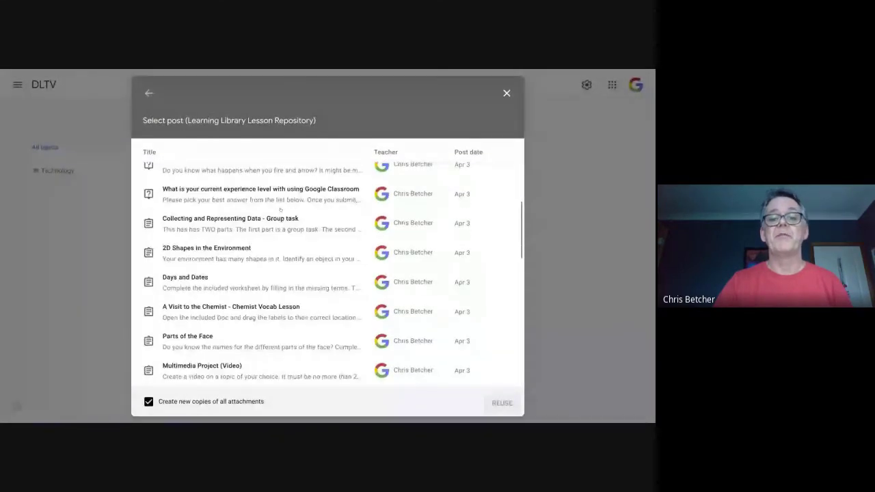
{"action": "scroll", "coordinate": [280, 209], "scroll_direction": "down", "scroll_amount": 2}
{"action": "left_click", "coordinate": [205, 231]}
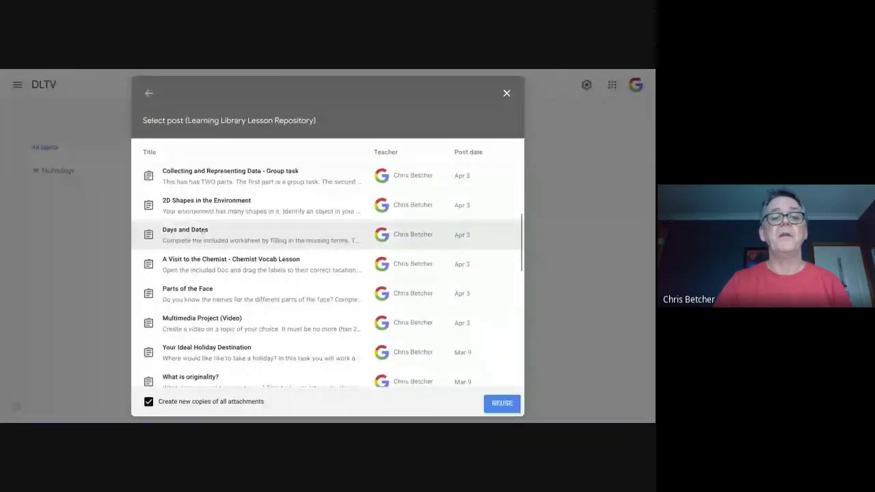
{"action": "left_click", "coordinate": [495, 404]}
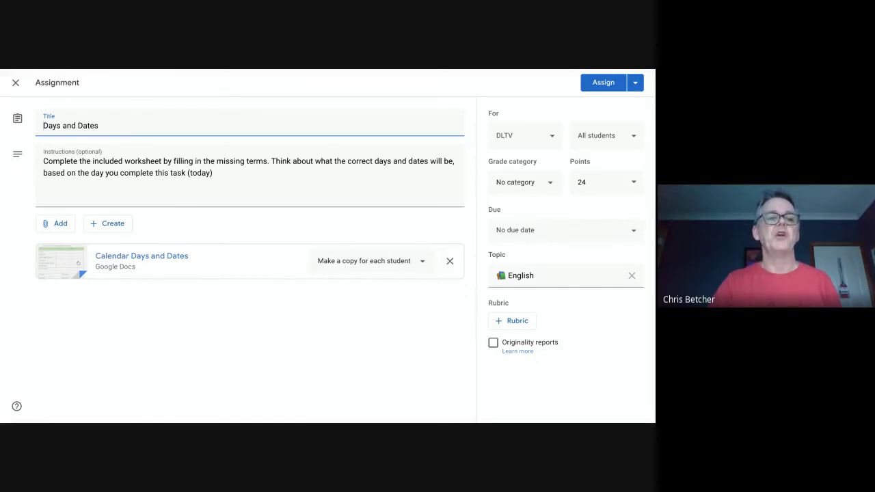
Step: Examine the attached Calendar Days and Dates worksheet and return to the assignment
{"action": "left_click", "coordinate": [107, 256]}
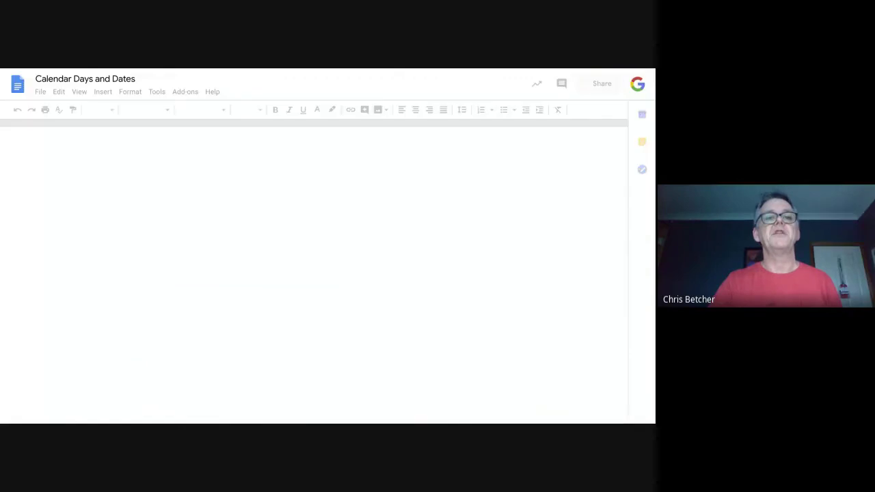
{"action": "scroll", "coordinate": [525, 229], "scroll_direction": "down", "scroll_amount": 2}
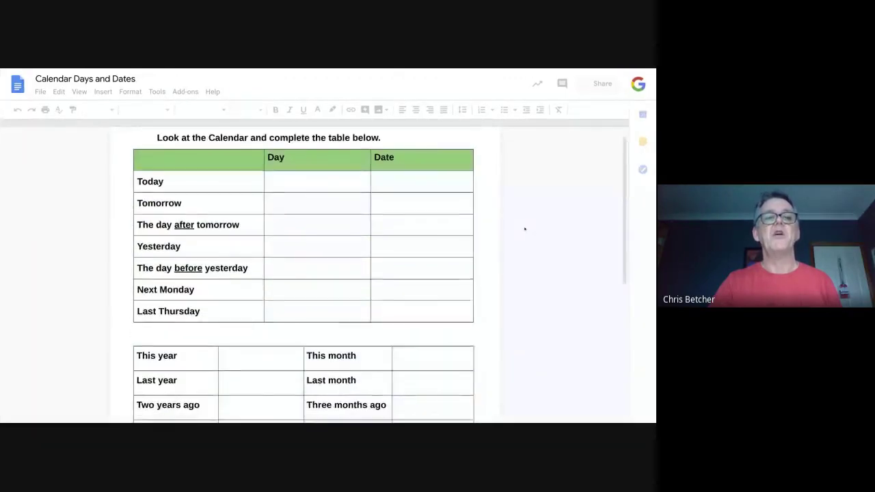
{"action": "scroll", "coordinate": [525, 229], "scroll_direction": "down", "scroll_amount": 1}
{"action": "scroll", "coordinate": [525, 229], "scroll_direction": "down", "scroll_amount": 2}
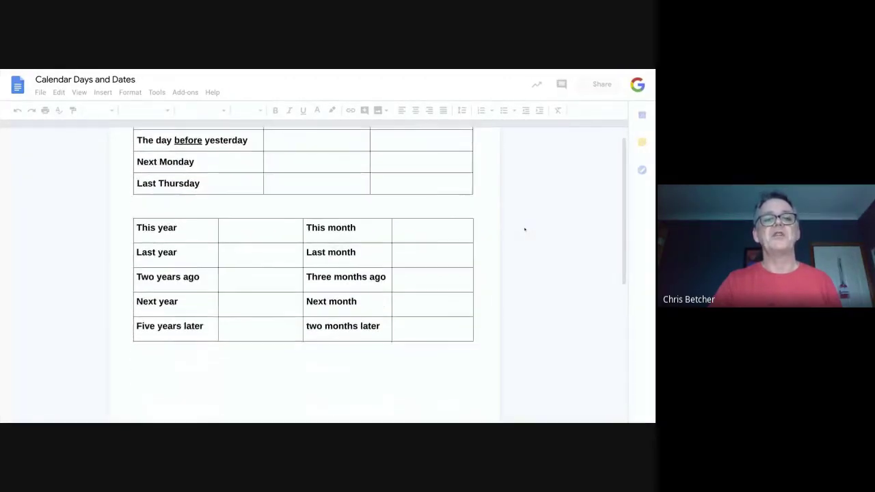
{"action": "scroll", "coordinate": [525, 229], "scroll_direction": "up", "scroll_amount": 5}
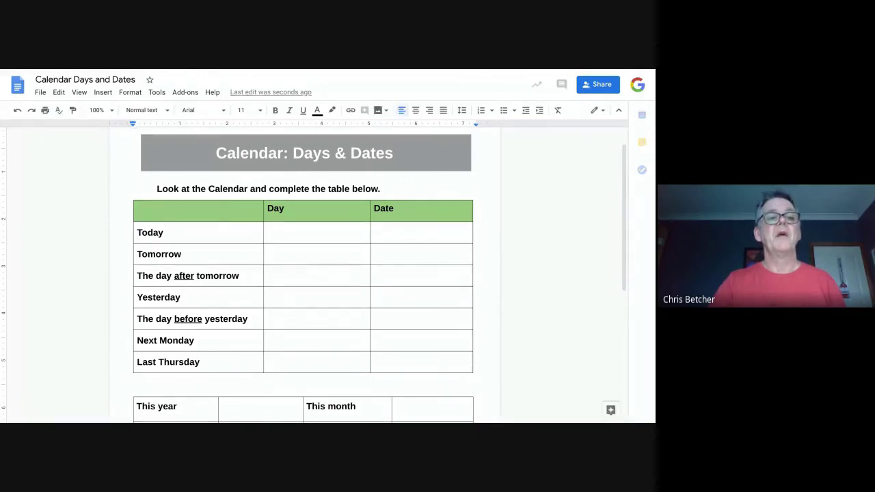
{"action": "key", "text": "ctrl+w"}
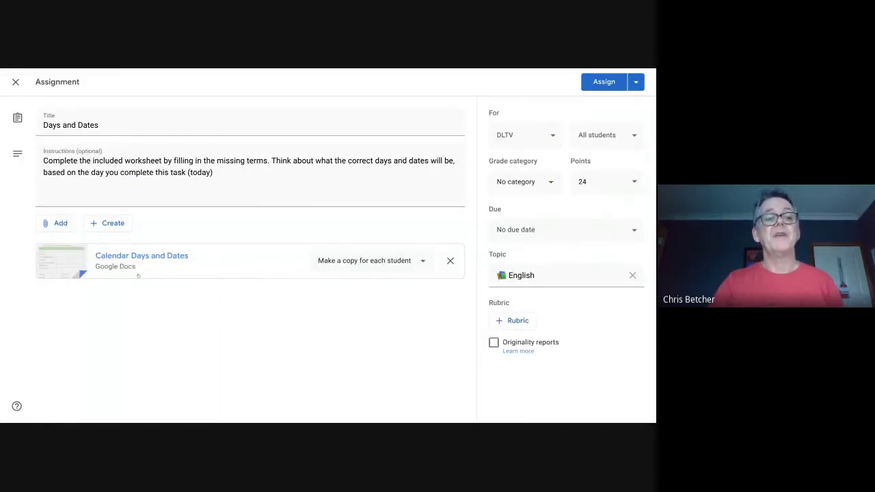
Step: Check the attachment sources and the worksheet's sharing options, keeping Make a copy for each student
{"action": "left_click", "coordinate": [68, 224]}
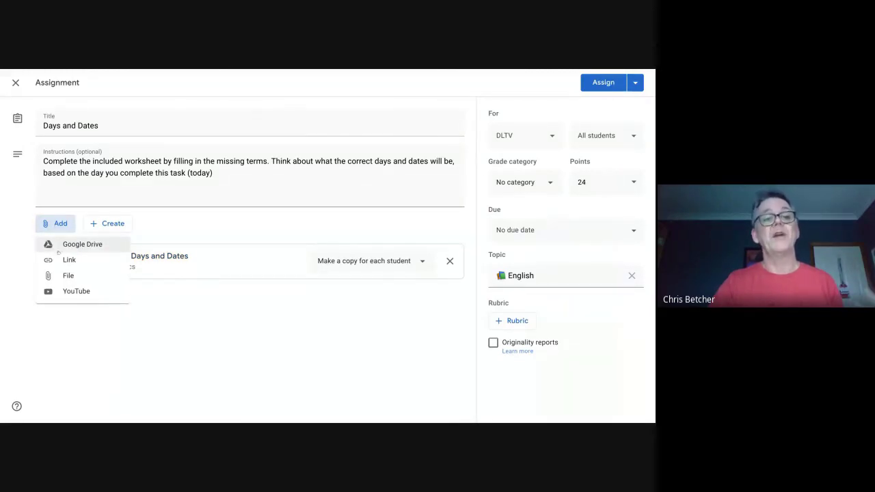
{"action": "left_click", "coordinate": [197, 234]}
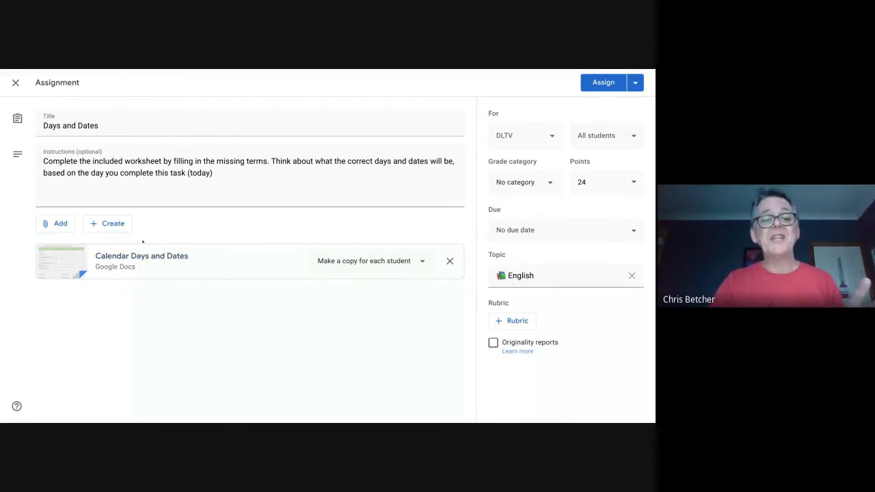
{"action": "left_click", "coordinate": [412, 261]}
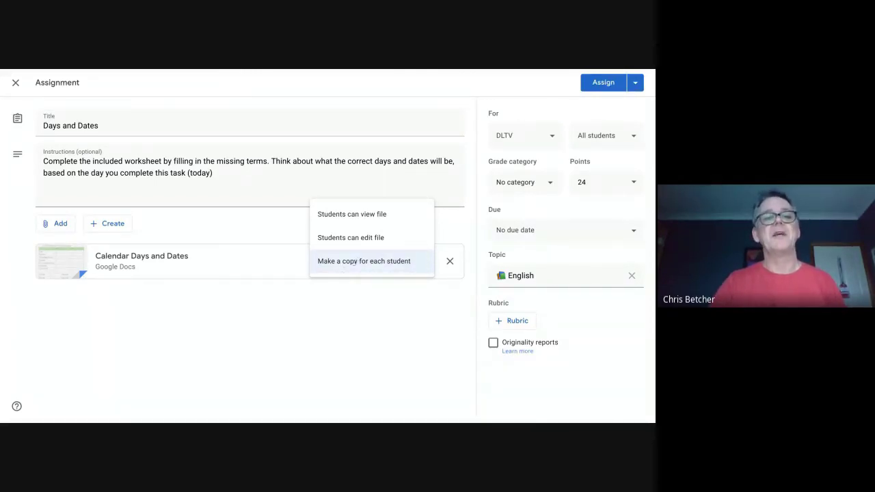
{"action": "left_click", "coordinate": [356, 262]}
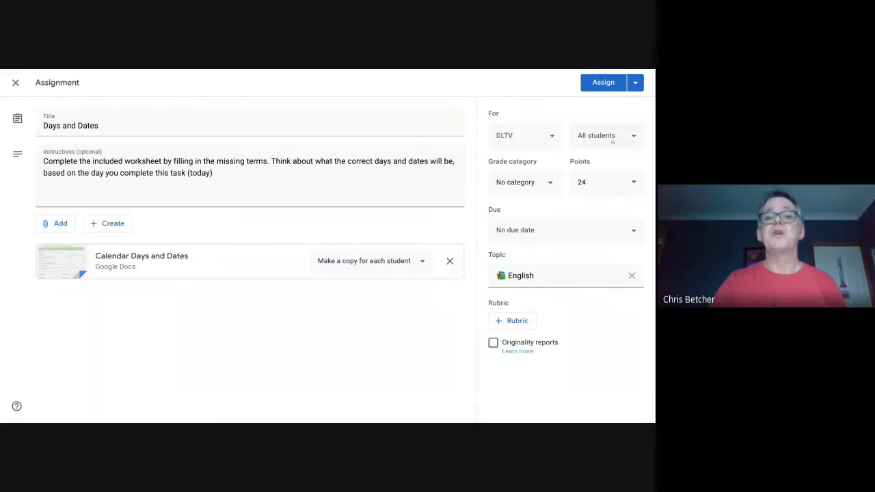
Step: Set the grade category of the Days and Dates assignment to Homework and keep its points value
{"action": "left_click", "coordinate": [523, 183]}
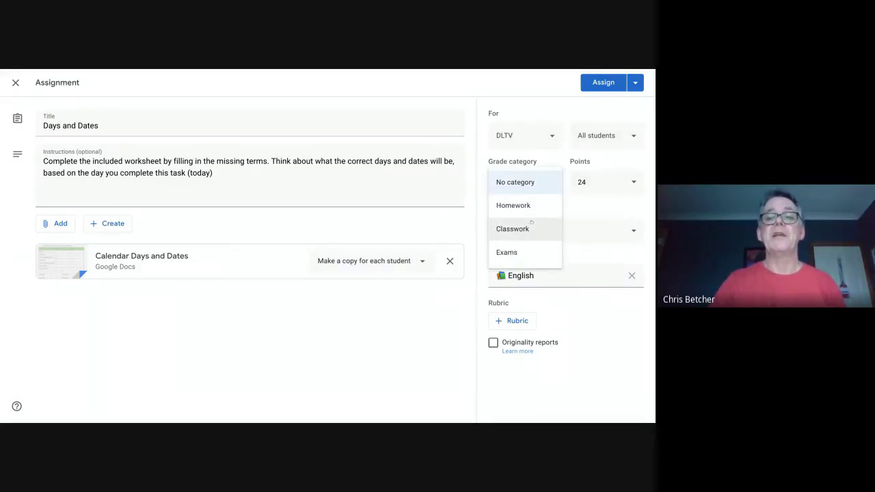
{"action": "left_click", "coordinate": [518, 207]}
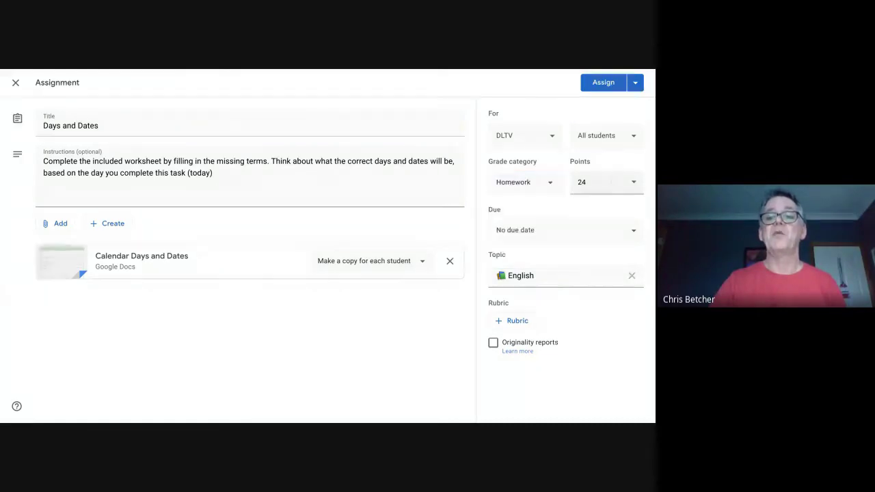
{"action": "left_click", "coordinate": [574, 183]}
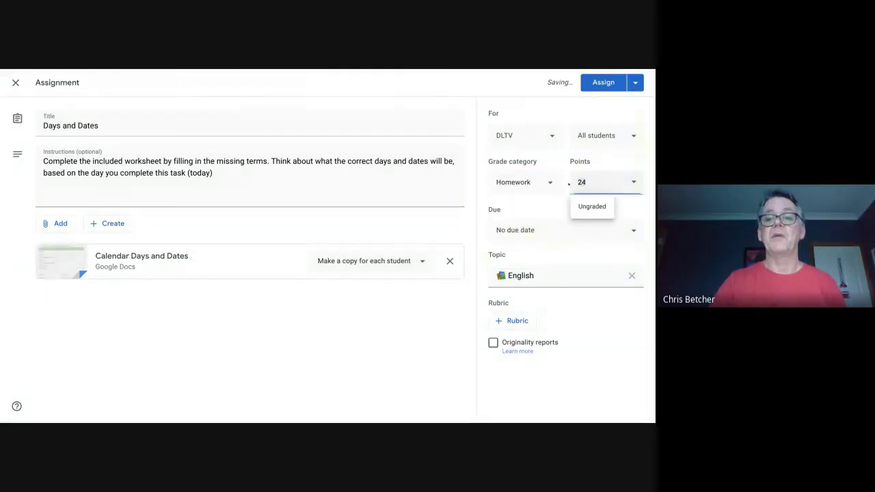
Step: Set the Days and Dates due date to May 5, 2020 and assign it to the class
{"action": "left_click", "coordinate": [538, 231]}
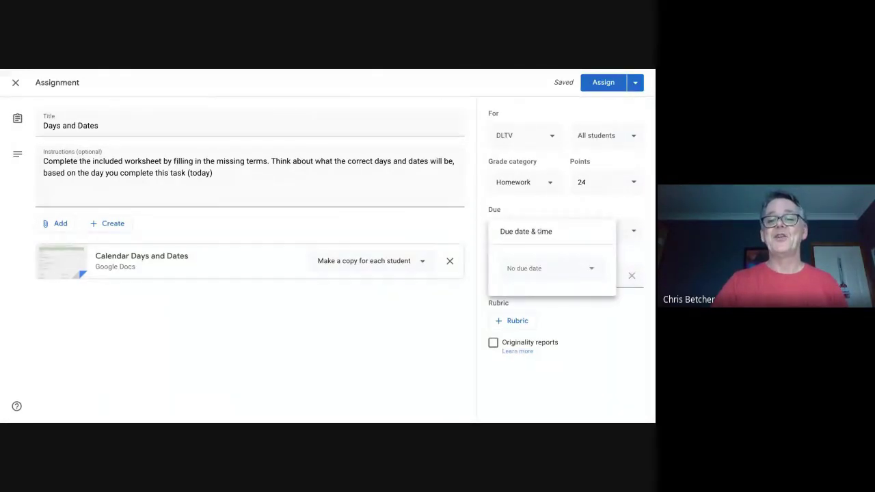
{"action": "left_click", "coordinate": [550, 268]}
{"action": "left_click", "coordinate": [601, 290]}
{"action": "left_click", "coordinate": [541, 330]}
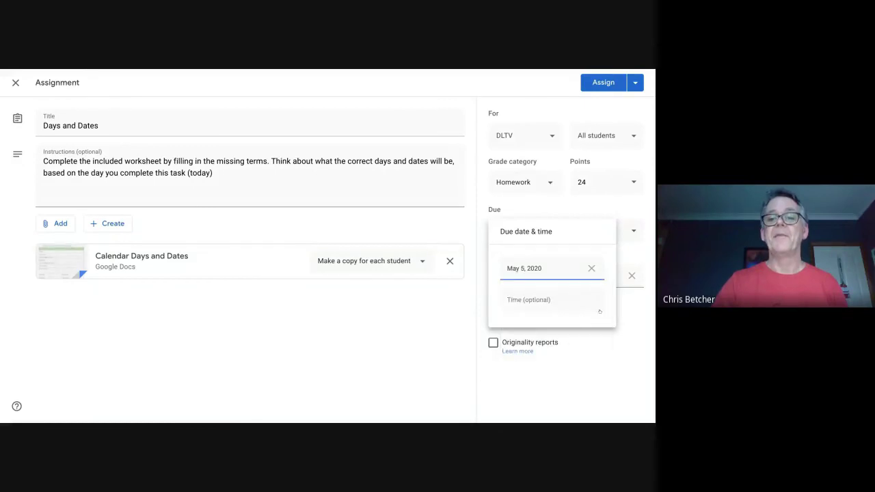
{"action": "left_click", "coordinate": [630, 357]}
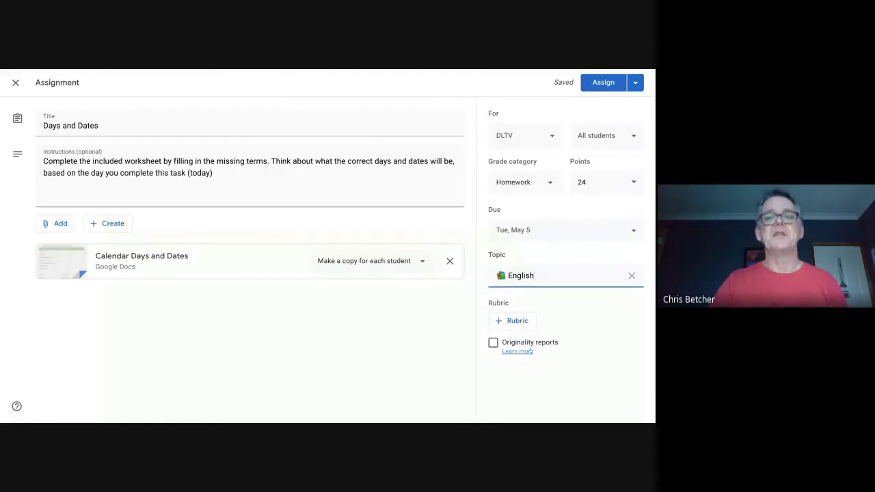
{"action": "left_click", "coordinate": [604, 82]}
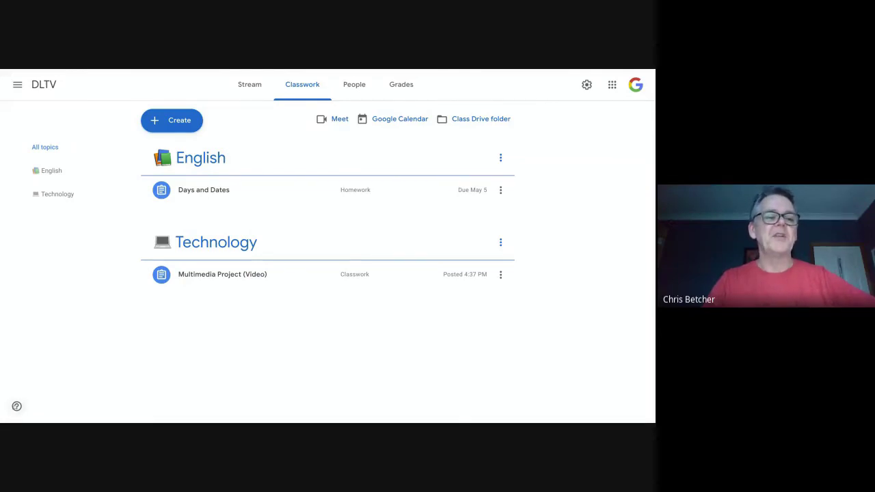
Step: Examine the form for reporting an issue or requesting a feature, exclude the screenshot, and close it without sending
{"action": "left_click", "coordinate": [16, 406]}
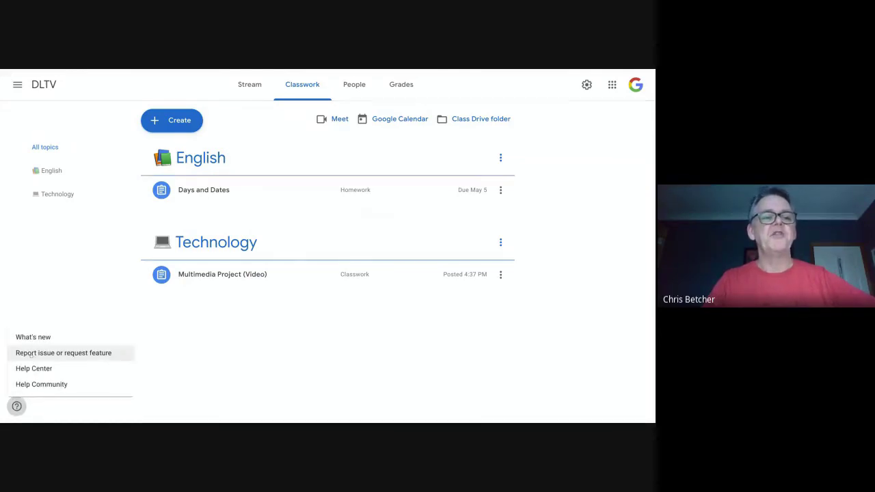
{"action": "left_click", "coordinate": [102, 353]}
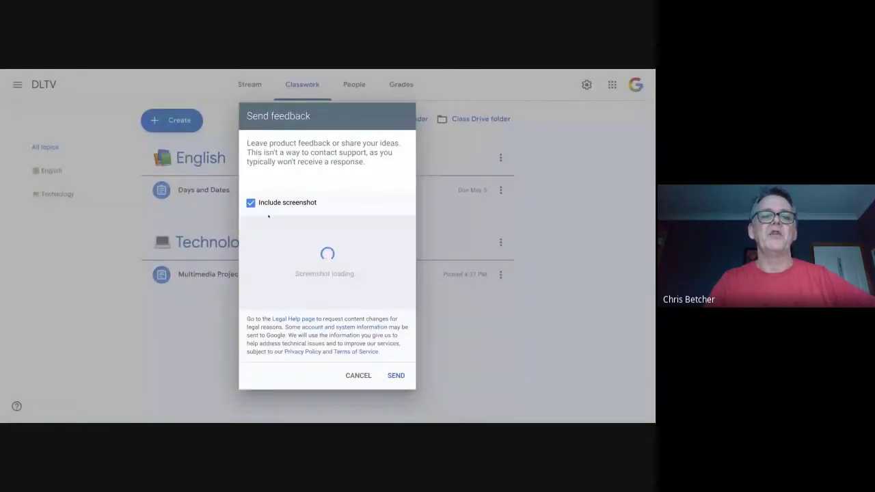
{"action": "left_click", "coordinate": [251, 203]}
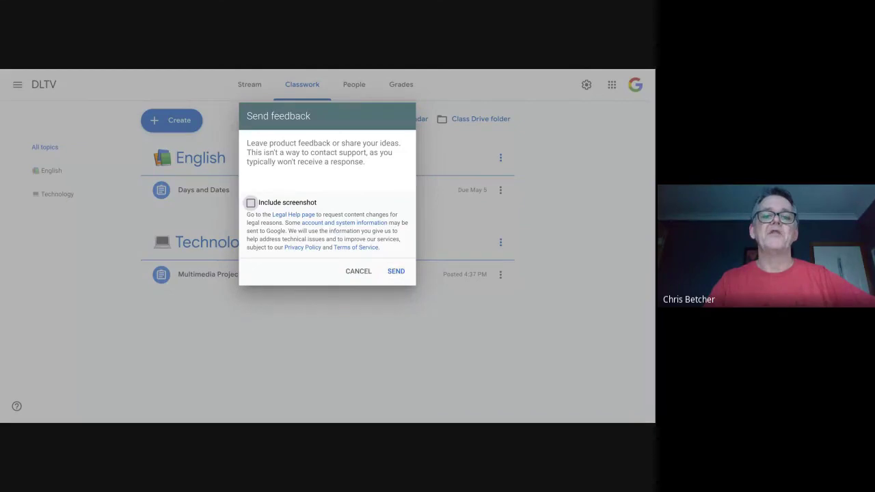
{"action": "left_click", "coordinate": [358, 272]}
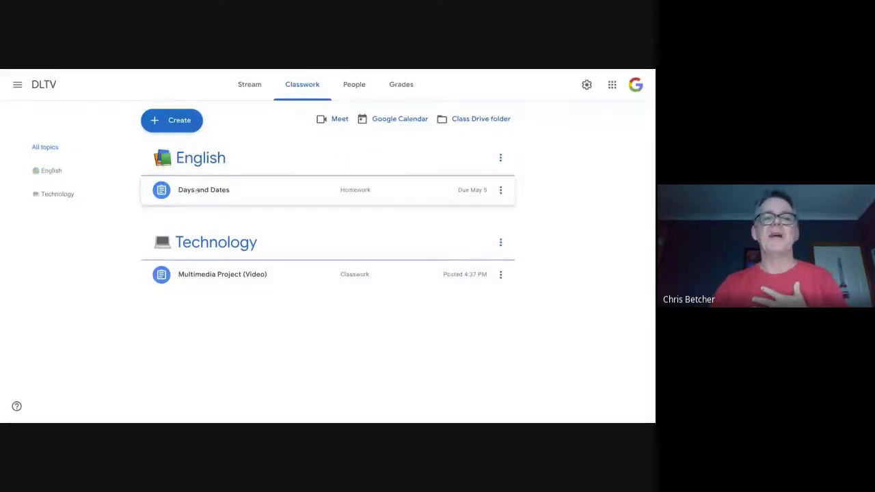
Step: Review the Days and Dates assignment's instructions and student work, and examine the student's copy of the worksheet
{"action": "left_click", "coordinate": [197, 191]}
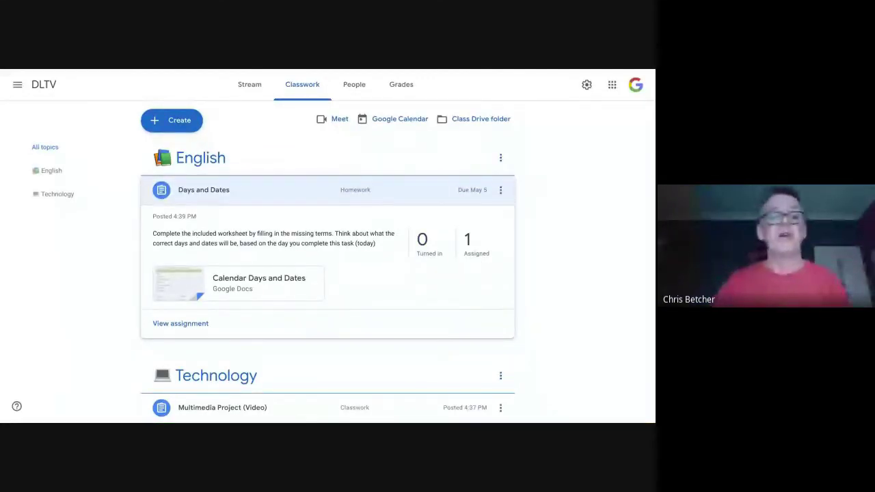
{"action": "left_click", "coordinate": [194, 324]}
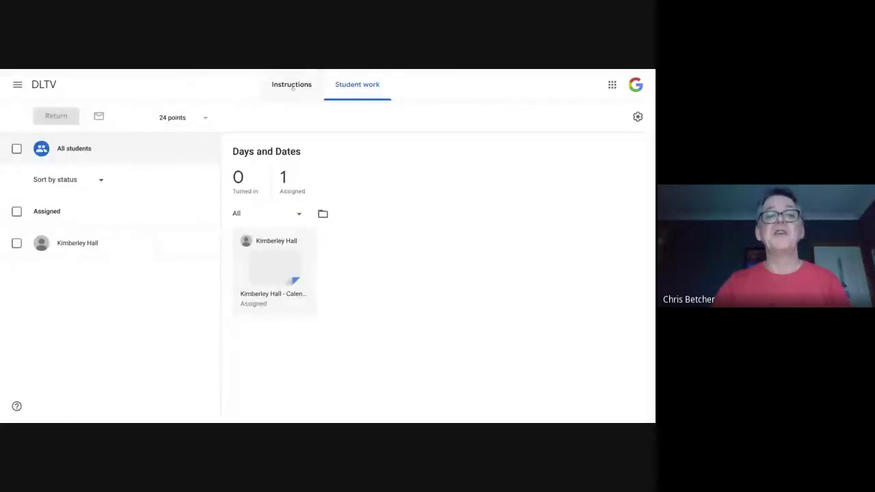
{"action": "left_click", "coordinate": [294, 87]}
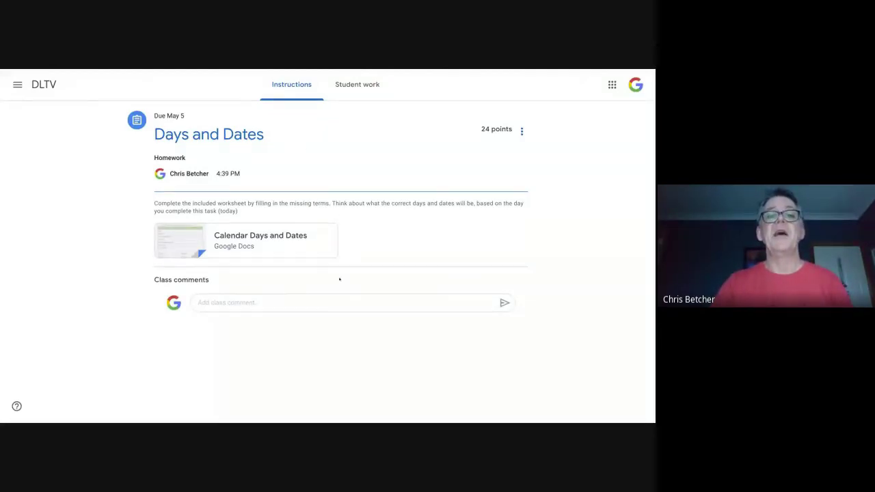
{"action": "left_click", "coordinate": [357, 84]}
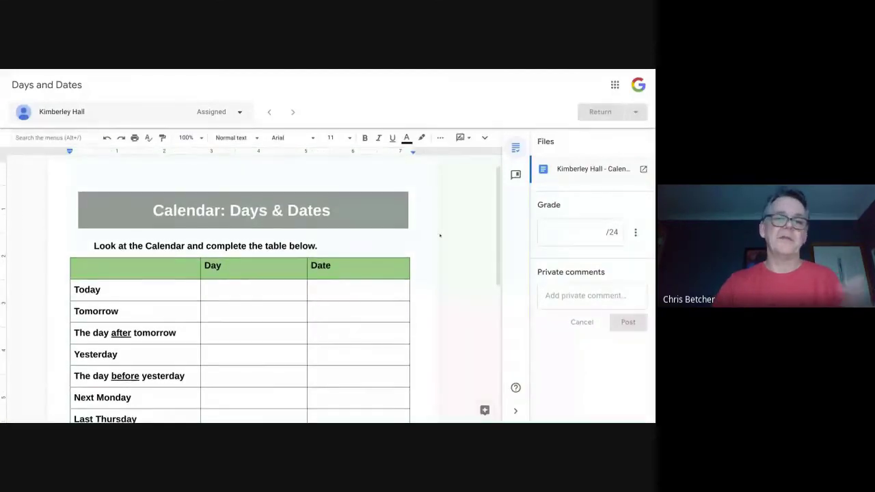
{"action": "scroll", "coordinate": [440, 235], "scroll_direction": "down", "scroll_amount": 3}
{"action": "scroll", "coordinate": [346, 257], "scroll_direction": "up", "scroll_amount": 3}
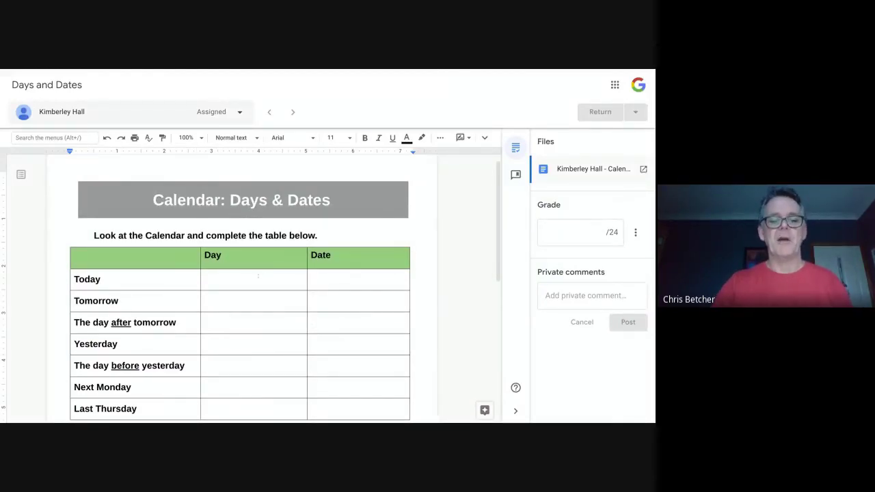
Step: Suggest "Monday" as the day for Today in the student's worksheet and attach the comment "This is right" to it
{"action": "left_click", "coordinate": [265, 280]}
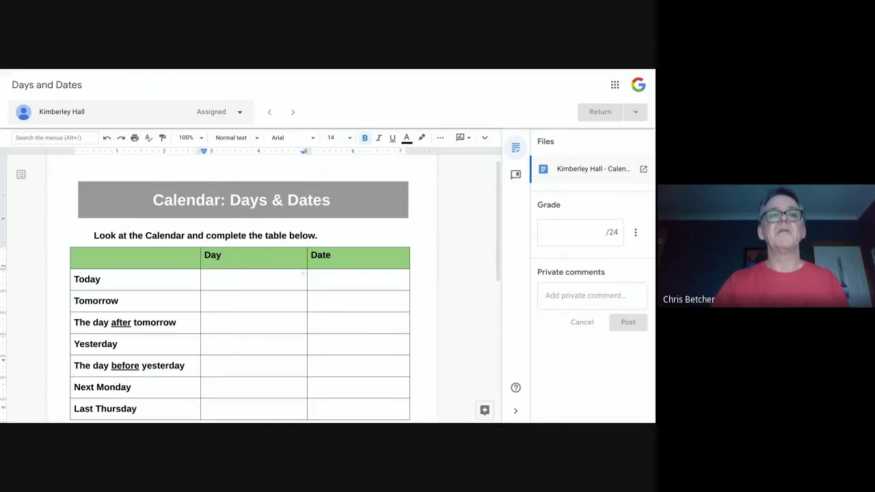
{"action": "type", "text": "Monday"}
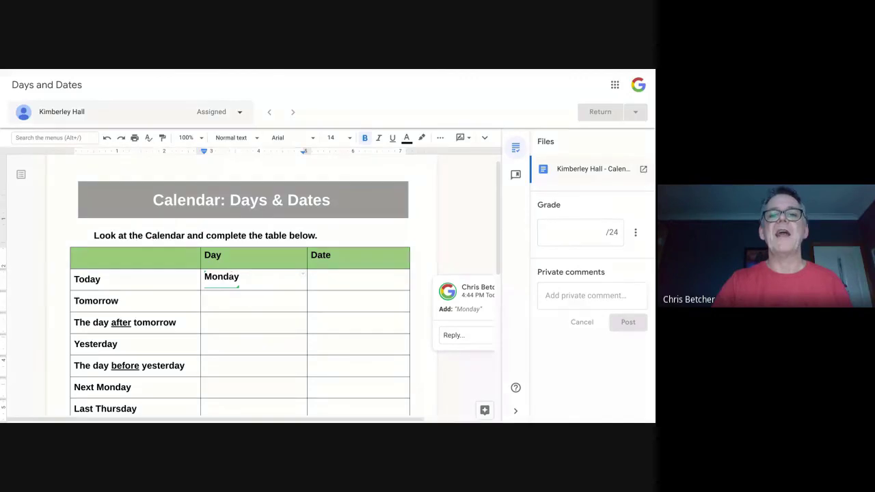
{"action": "double_click", "coordinate": [221, 276]}
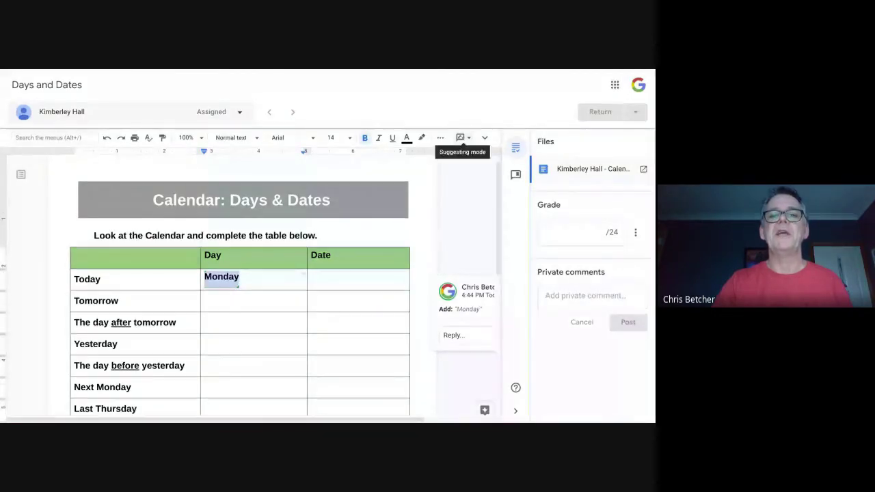
{"action": "left_click", "coordinate": [484, 138]}
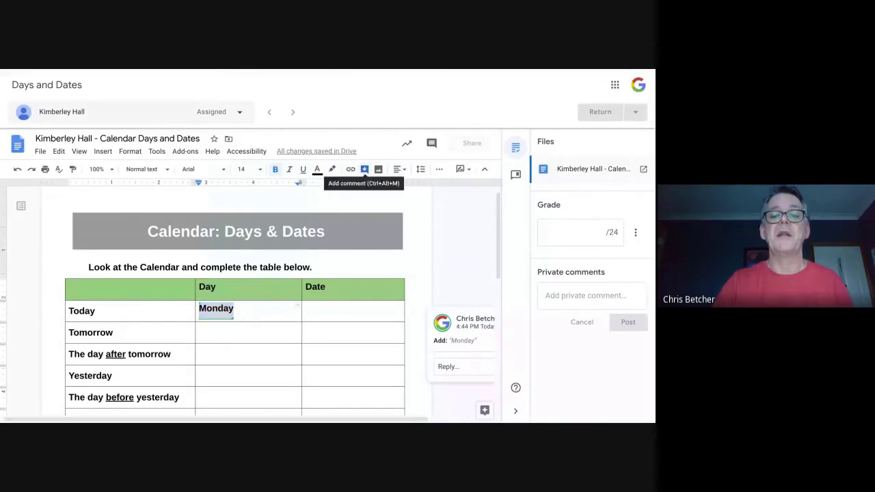
{"action": "left_click", "coordinate": [364, 169]}
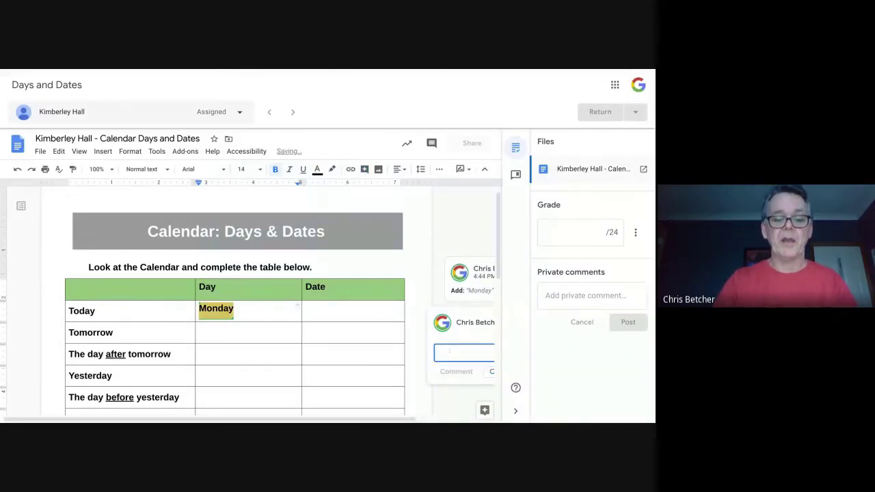
{"action": "type", "text": "This is right"}
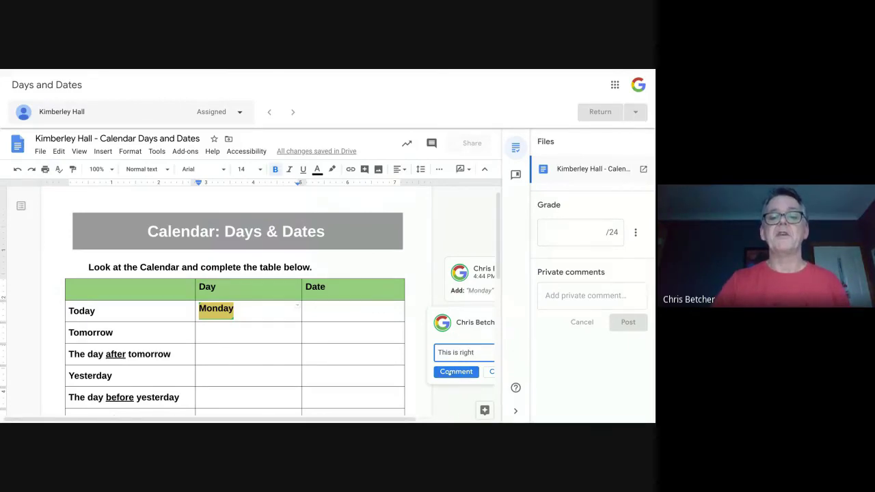
{"action": "left_click", "coordinate": [454, 372]}
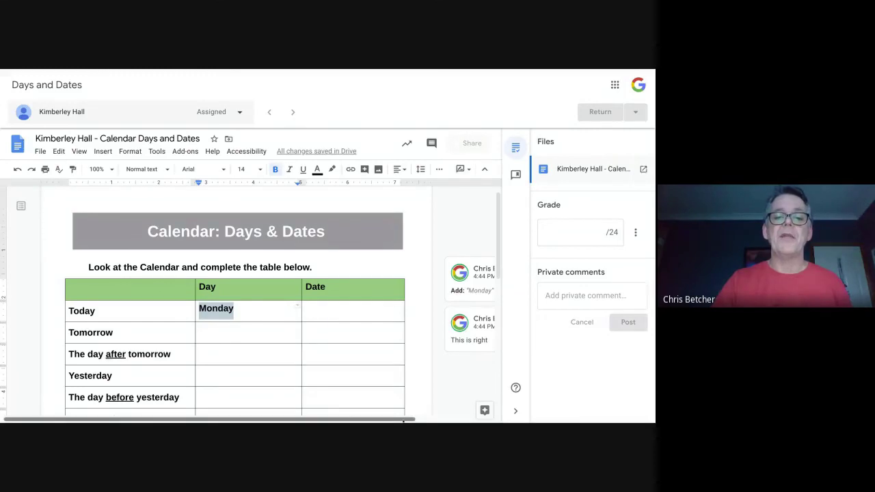
Step: Bring the worksheet's comments fully into view and resolve the "This is right" comment
{"action": "scroll", "coordinate": [465, 403], "scroll_direction": "right", "scroll_amount": 3}
{"action": "scroll", "coordinate": [470, 414], "scroll_direction": "right", "scroll_amount": 1}
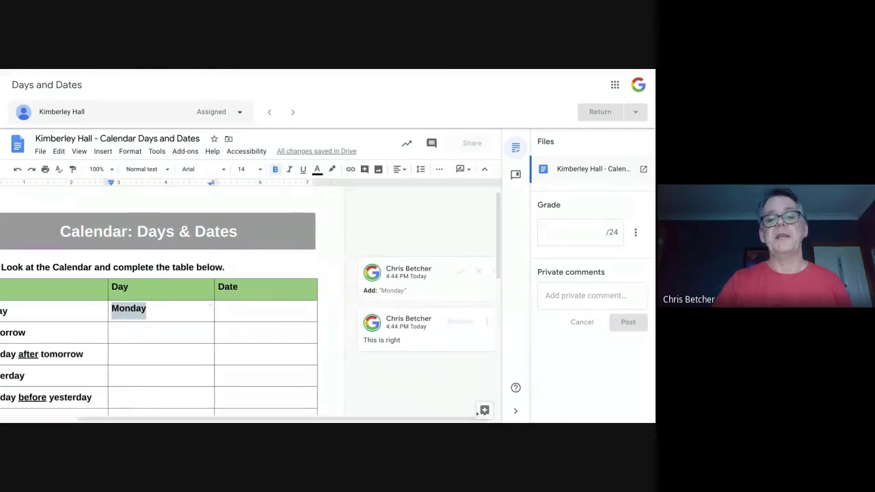
{"action": "left_click", "coordinate": [410, 335]}
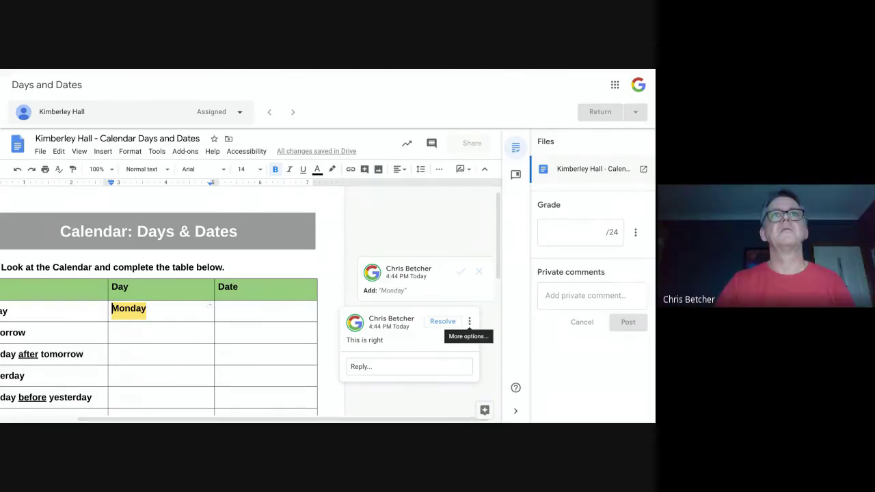
{"action": "left_click", "coordinate": [442, 321]}
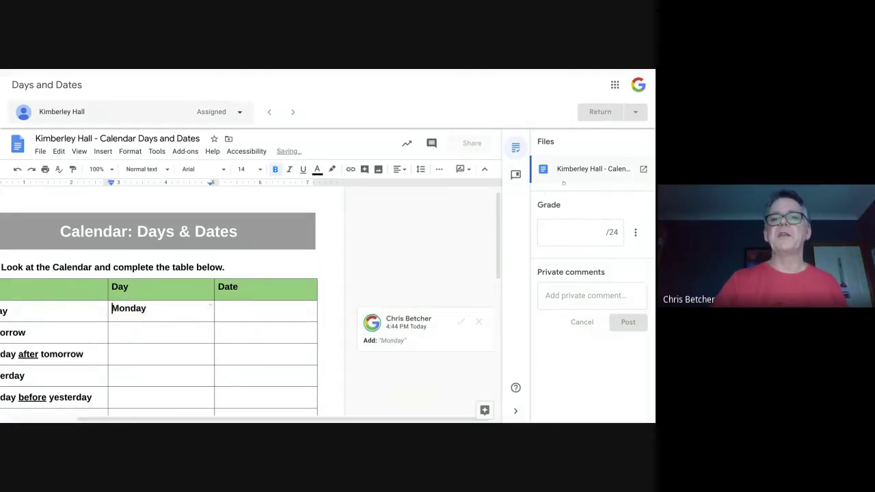
Step: Show the comment bank and reject the suggested "Monday" entry in the worksheet table
{"action": "left_click", "coordinate": [513, 174]}
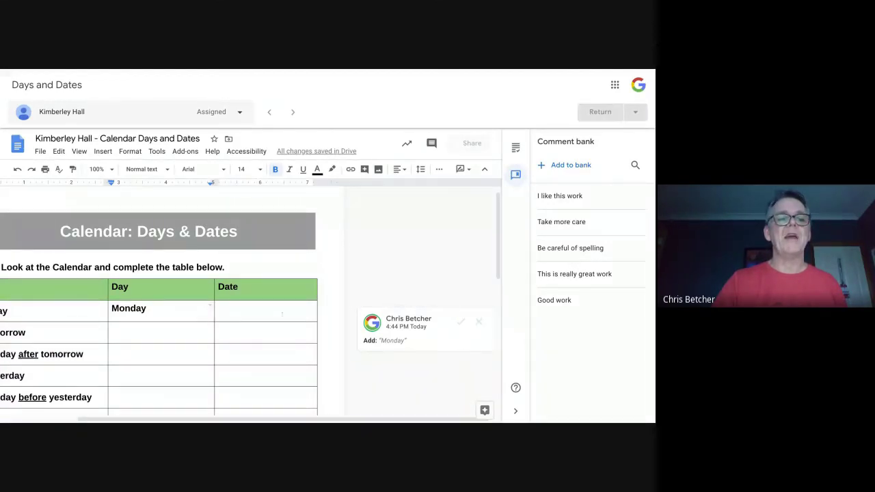
{"action": "left_click", "coordinate": [127, 308]}
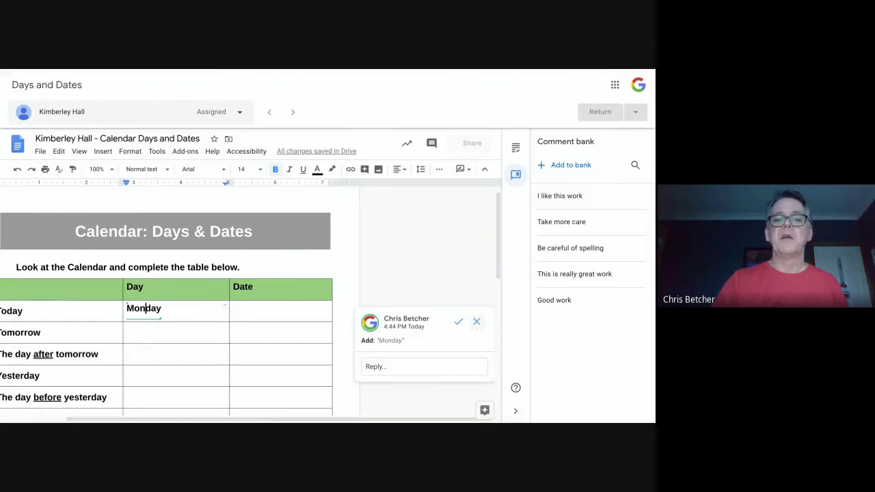
{"action": "left_click", "coordinate": [477, 321]}
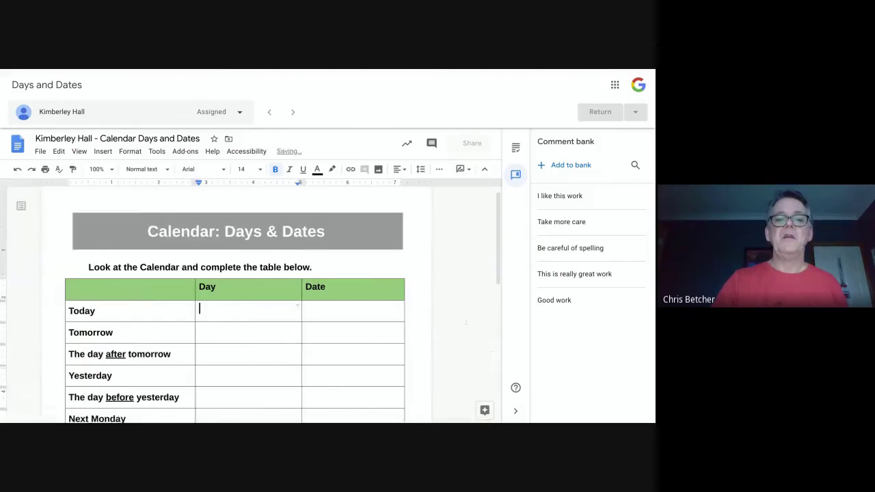
Step: Select the word "Today" in the worksheet table and hide the document's menus
{"action": "left_click", "coordinate": [95, 311]}
{"action": "double_click", "coordinate": [81, 311]}
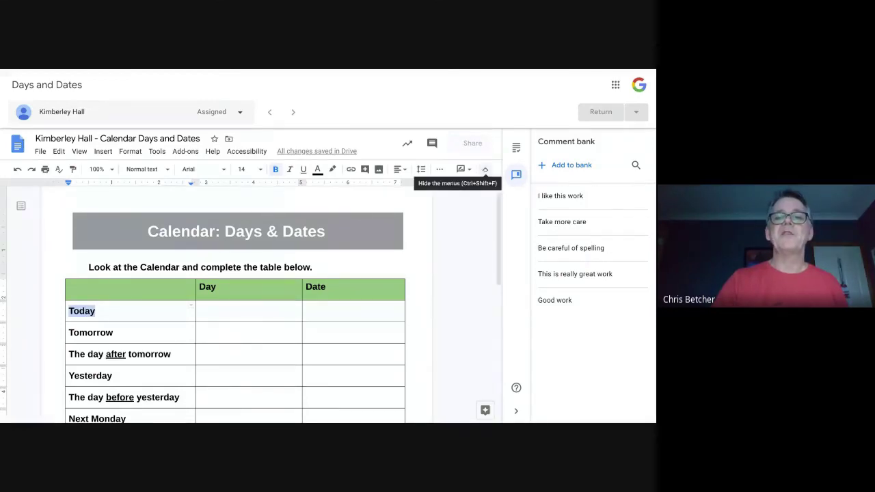
{"action": "left_click", "coordinate": [483, 169]}
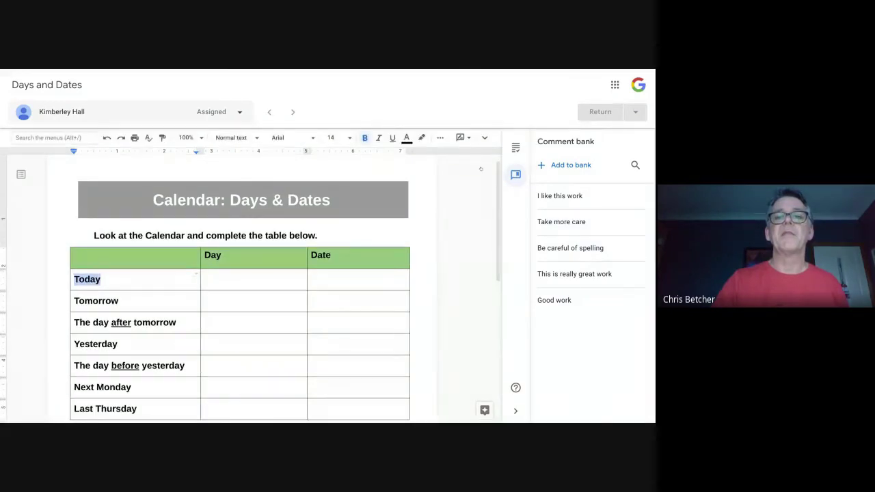